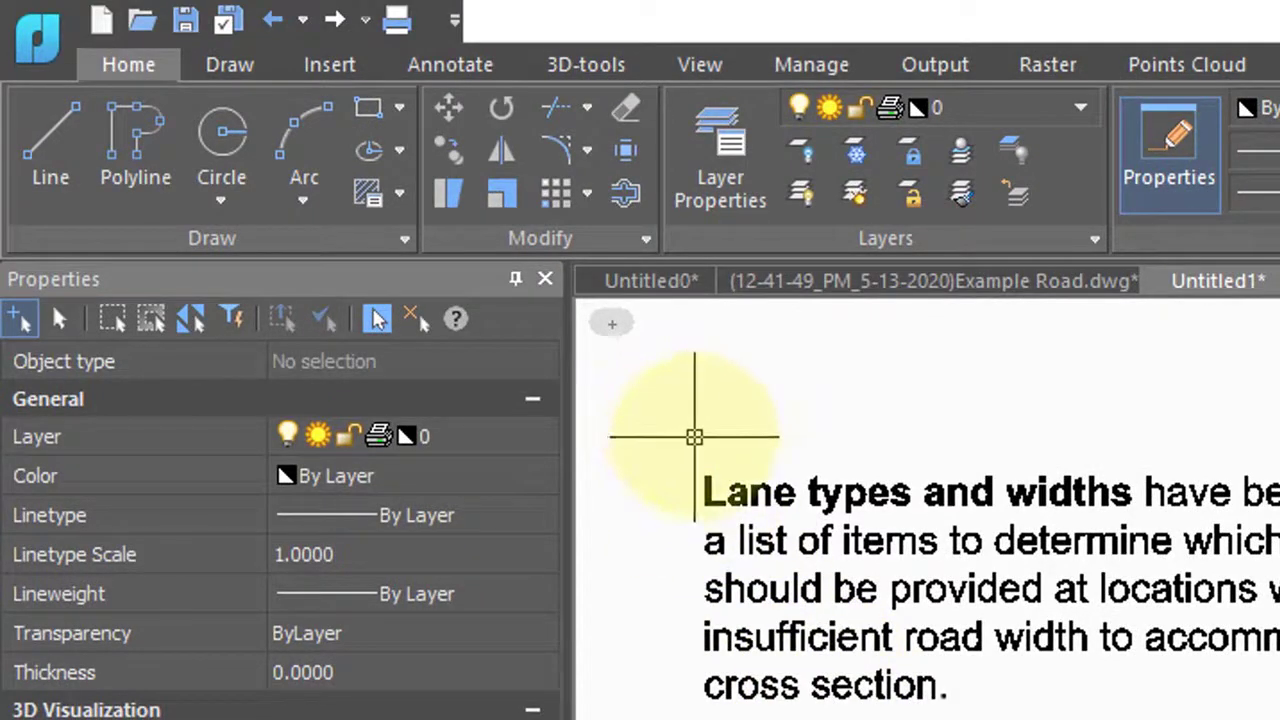
Step: Set the Standard text style's height to 25 in the Text Style dialog, leaving its font unchanged
click(457, 66)
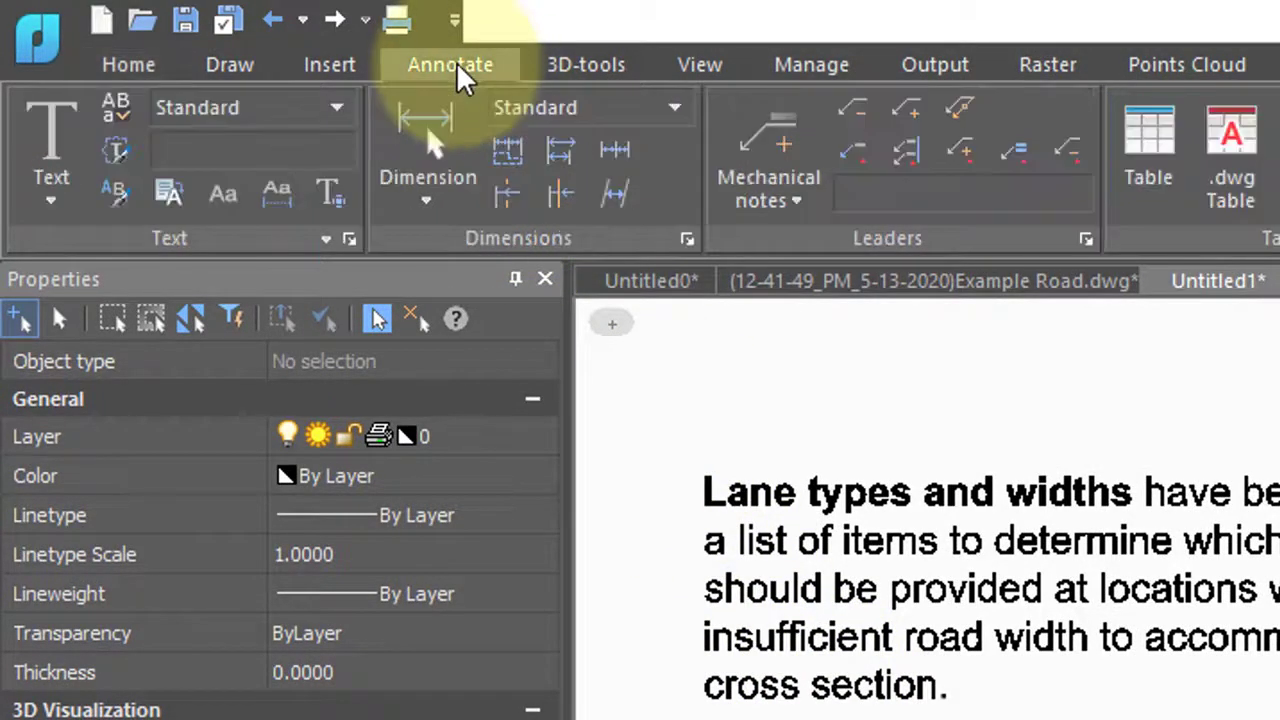
click(349, 239)
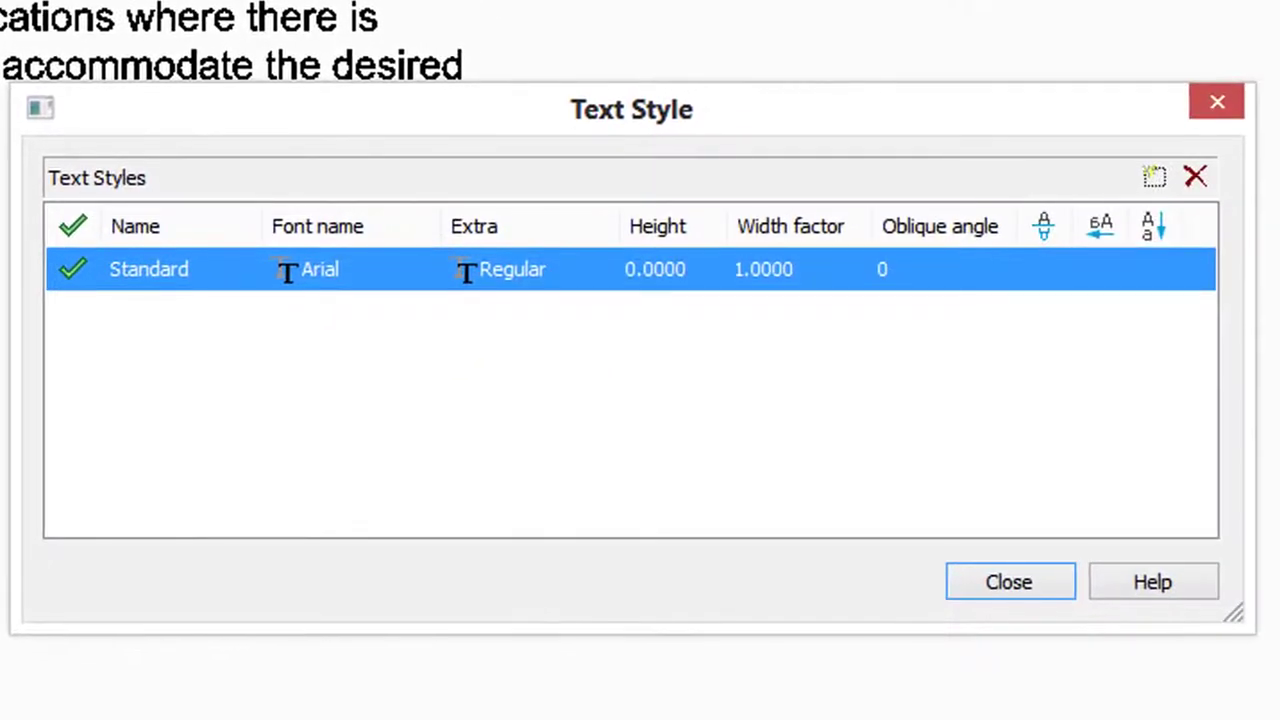
click(335, 270)
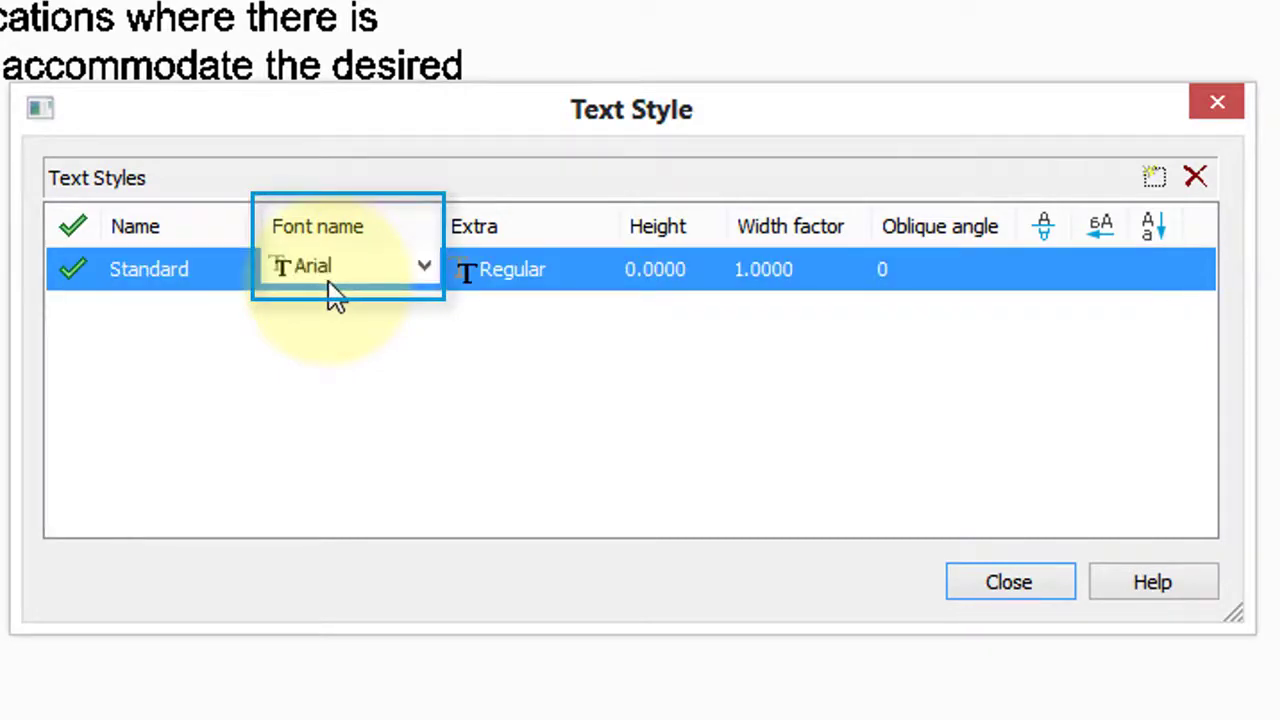
click(603, 265)
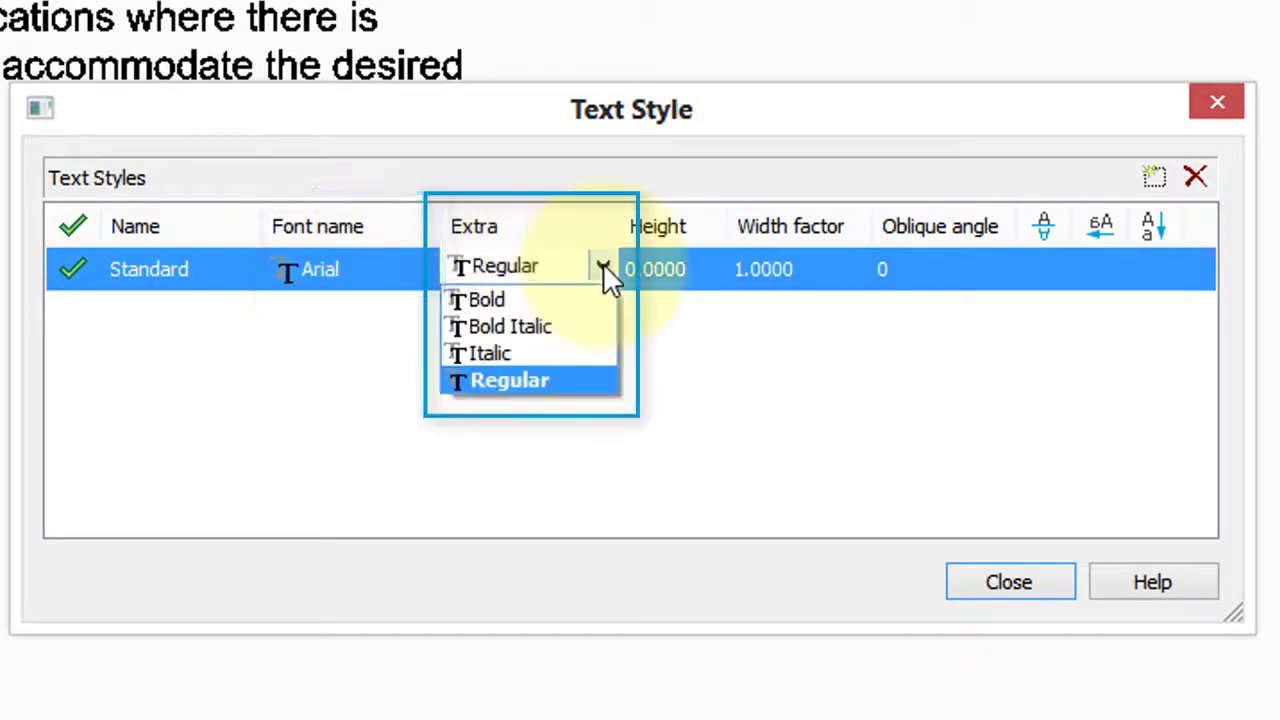
click(728, 152)
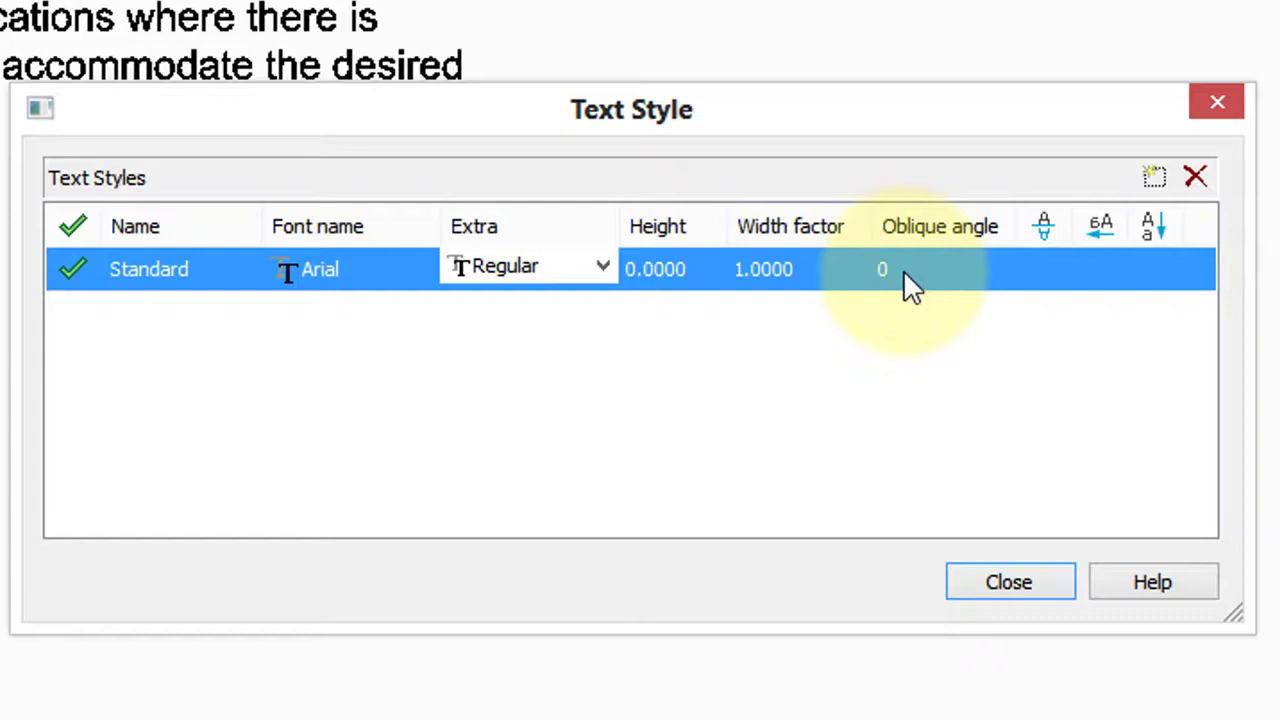
click(683, 266)
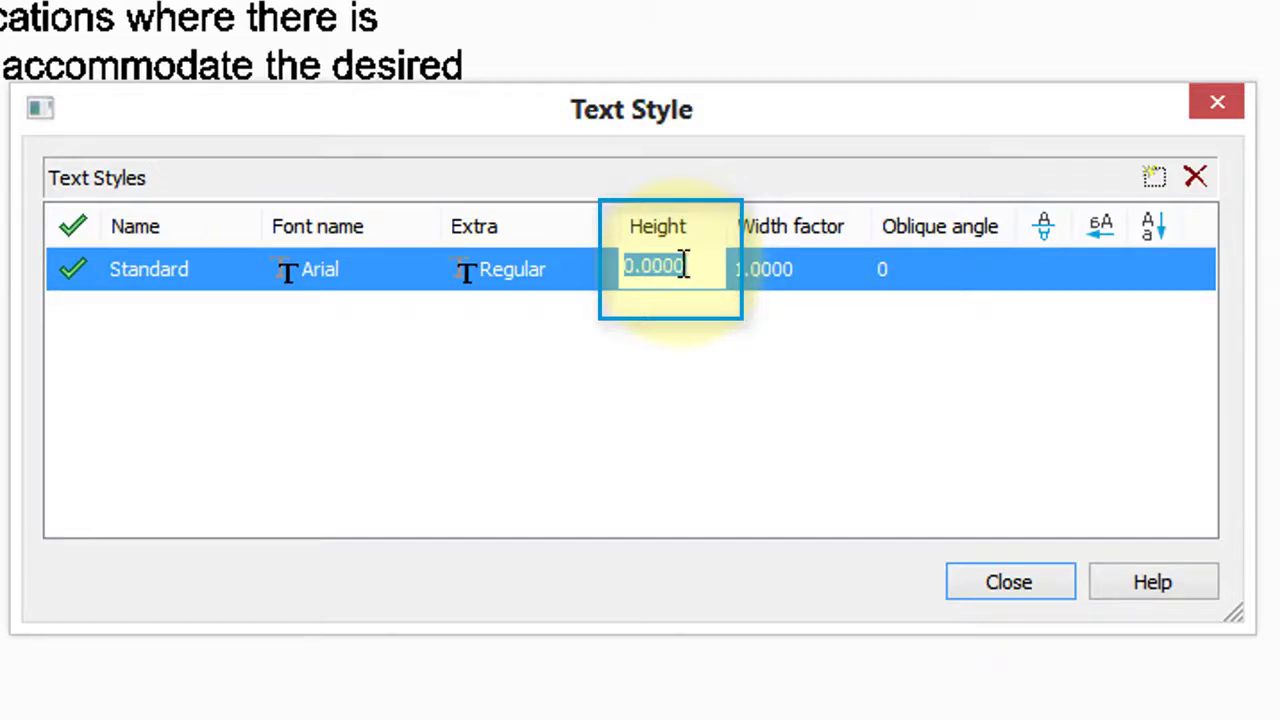
text(25)
key(Return)
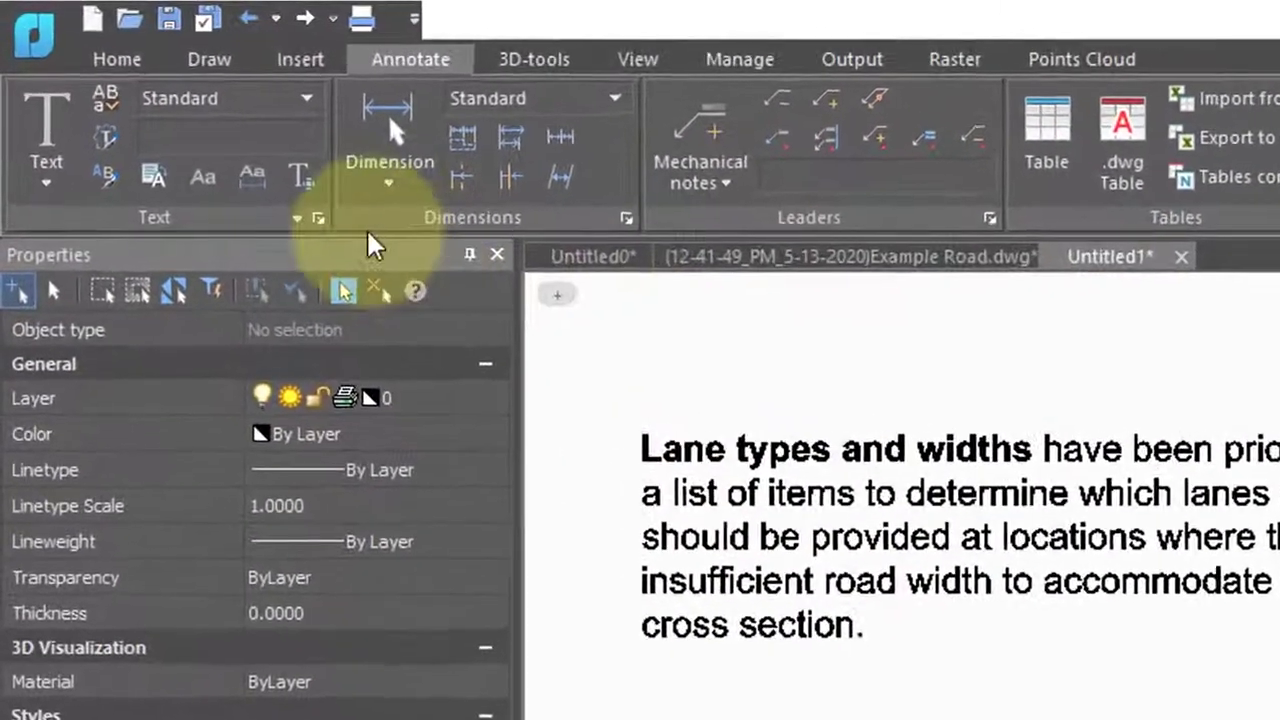
Step: Add a new text style and rename it from Style1 to Serif
click(299, 208)
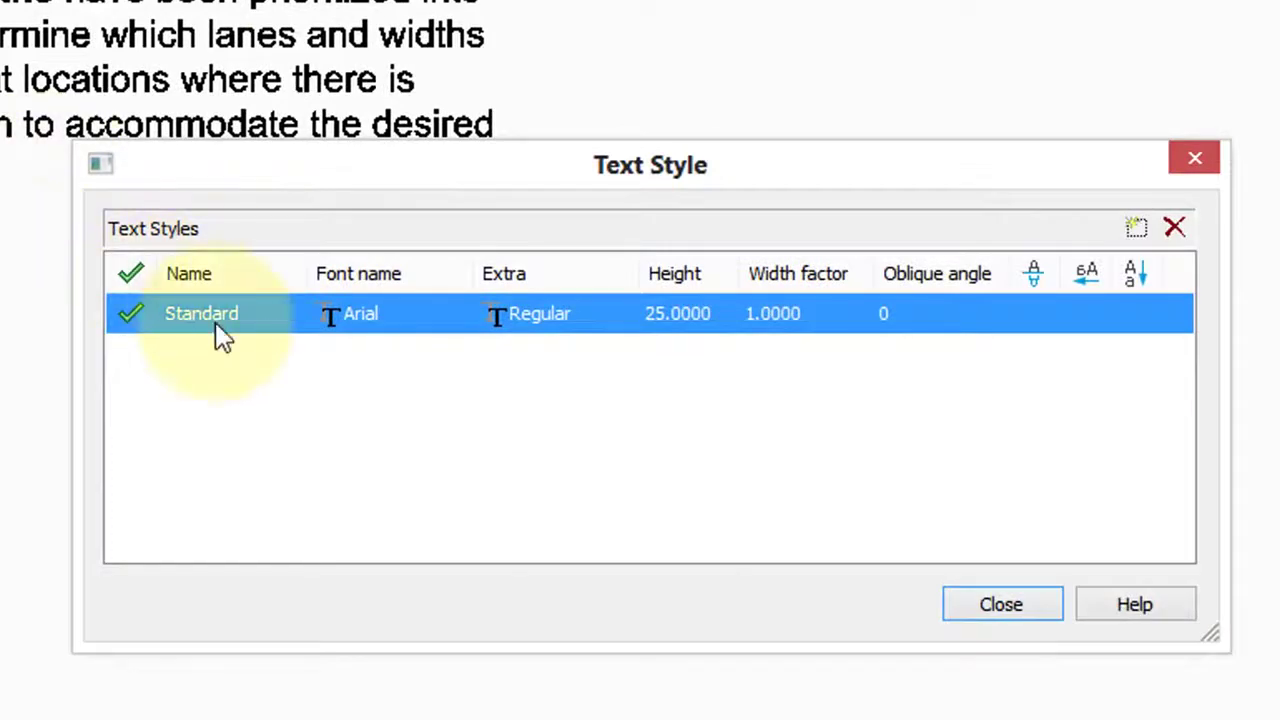
click(1146, 240)
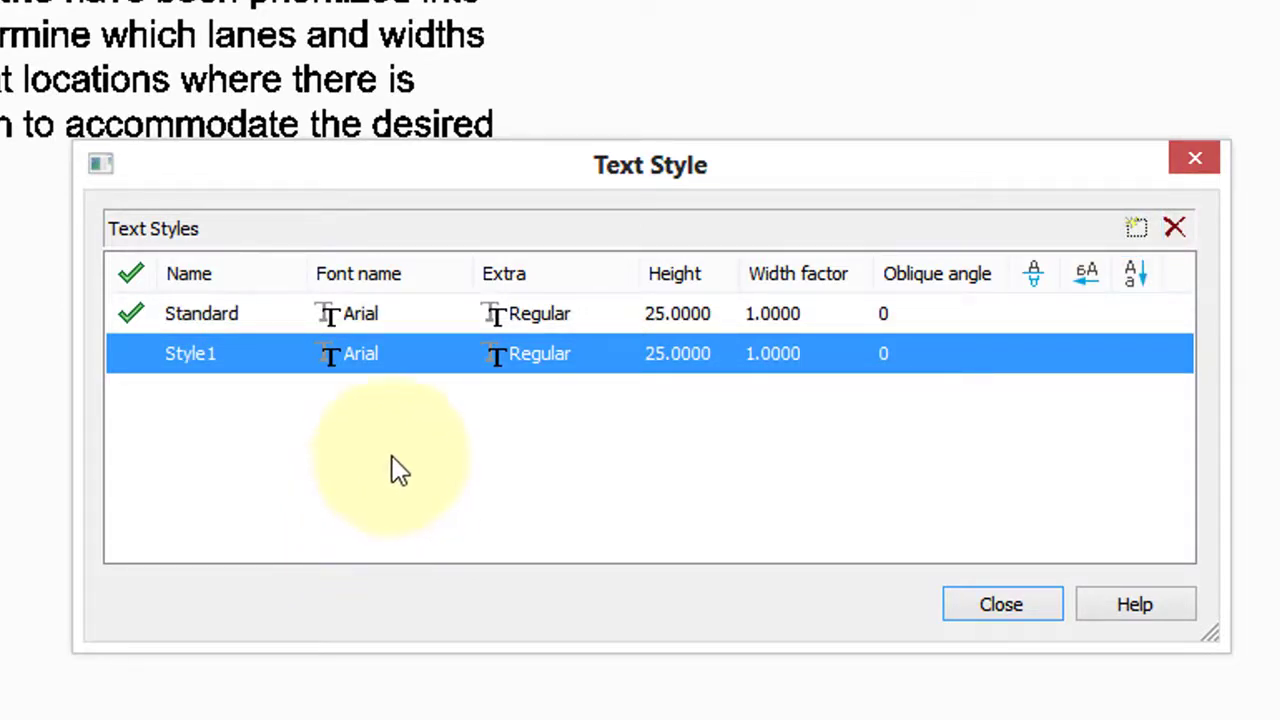
click(202, 360)
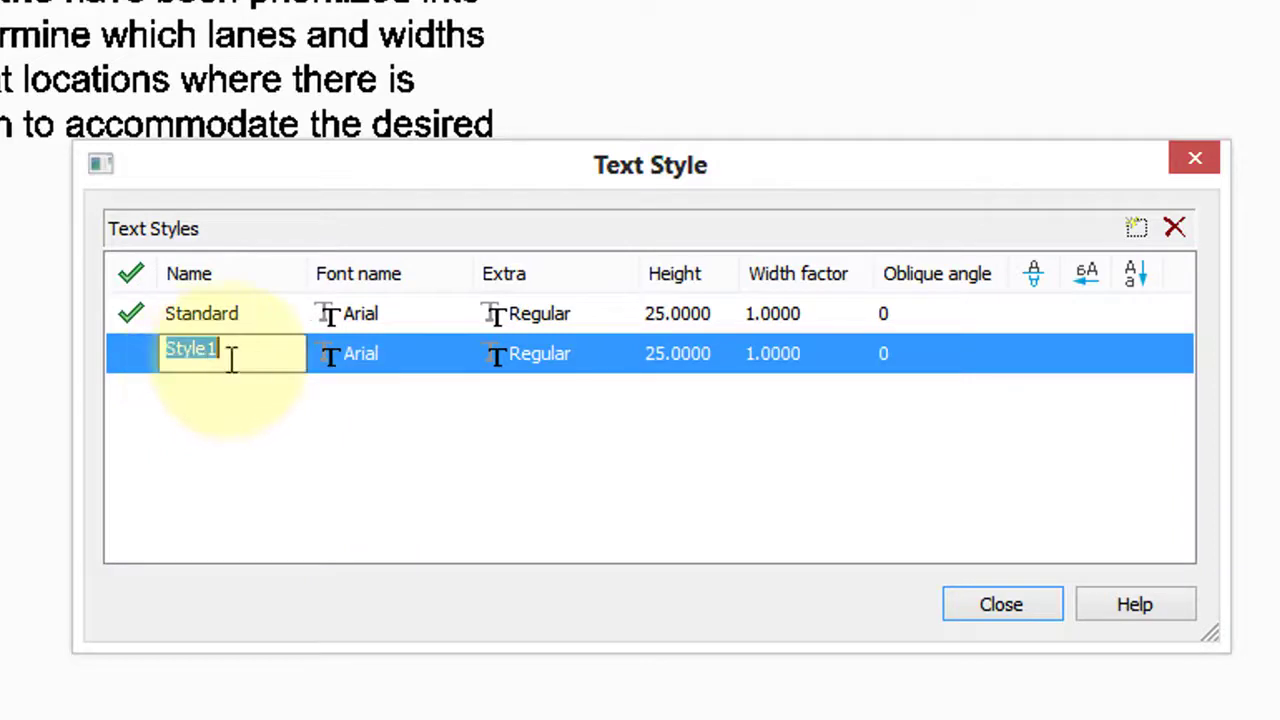
click(201, 349)
double_click(201, 349)
text(S)
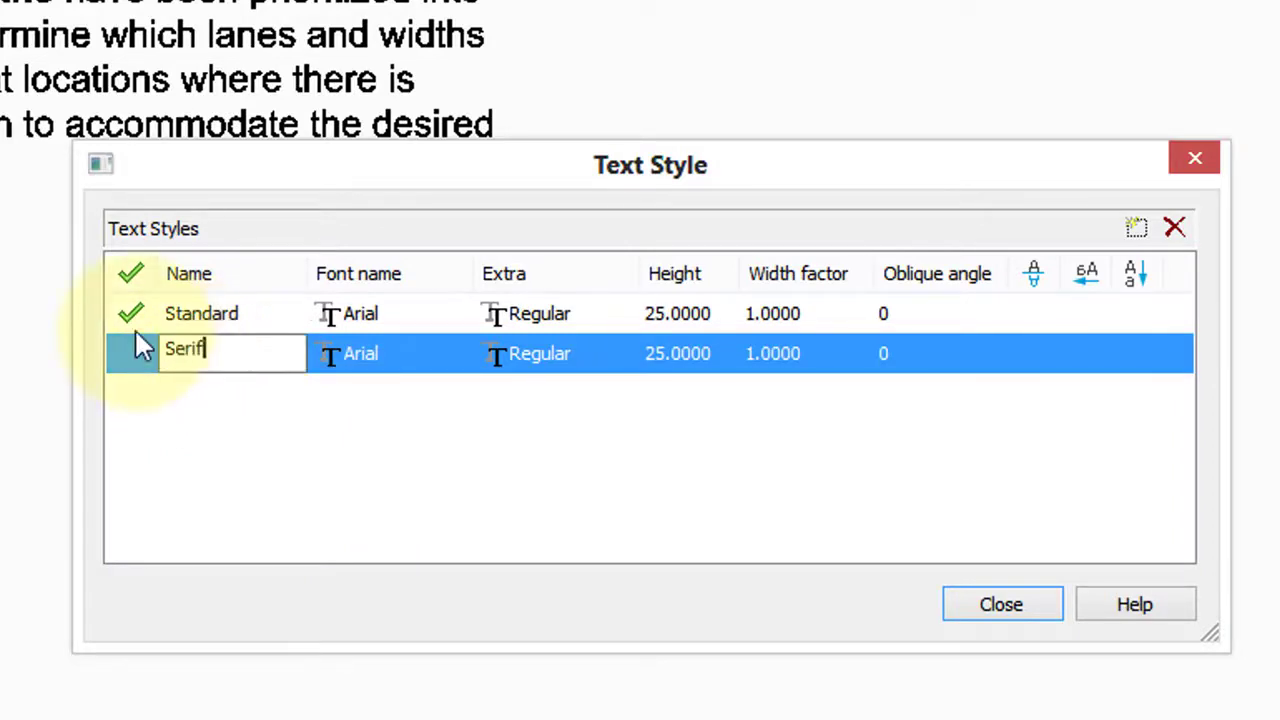
text(erif)
click(336, 362)
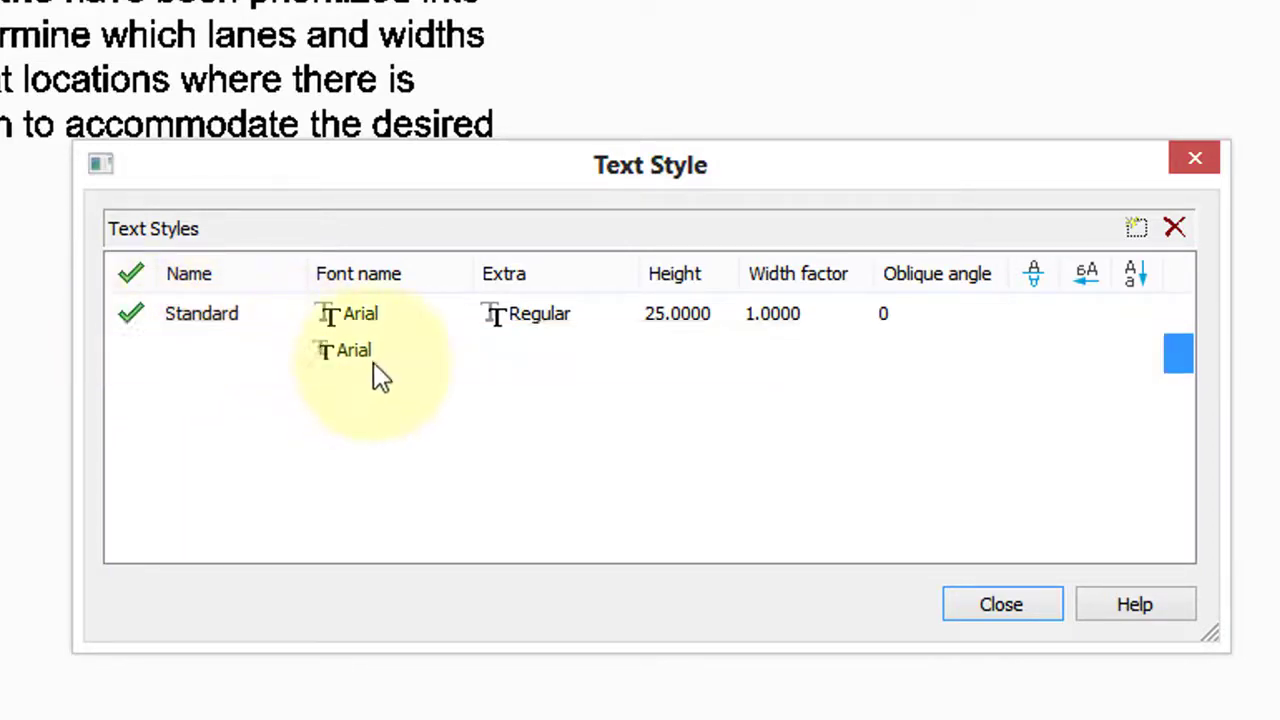
Step: Set the Serif style's font to Times New Roman Italic
click(457, 352)
scroll(475, 365, down, 15)
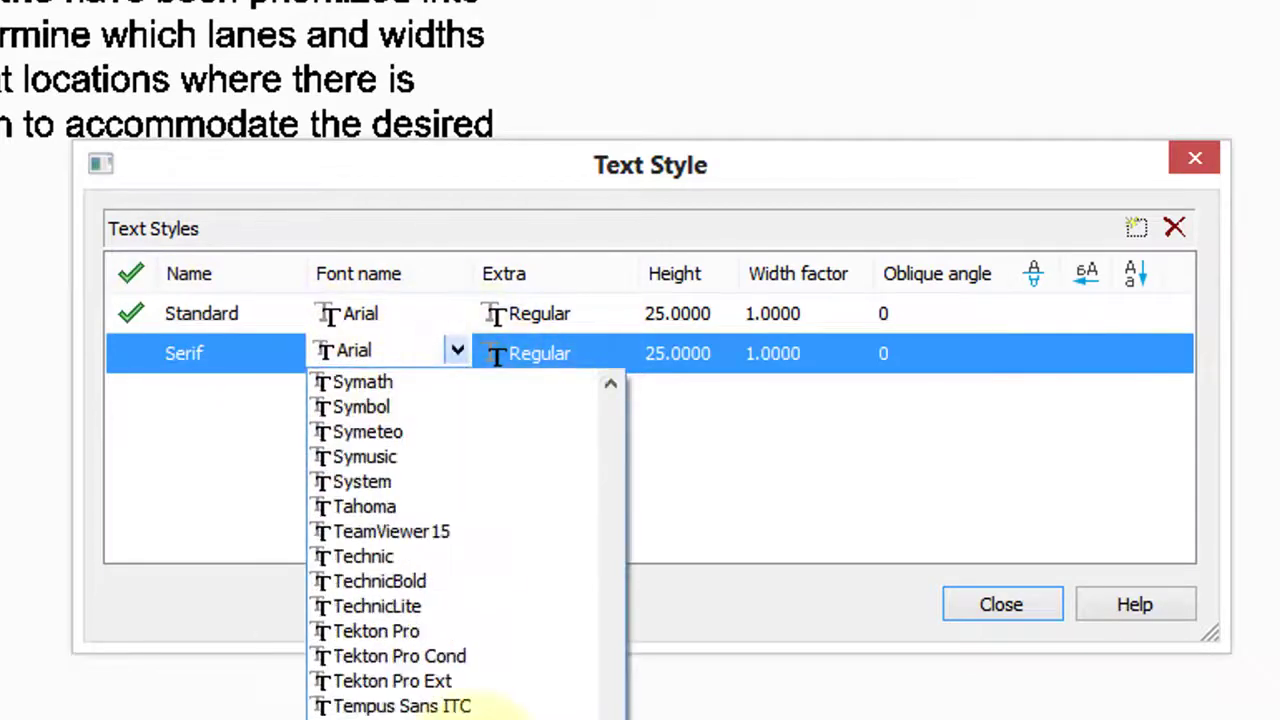
click(470, 719)
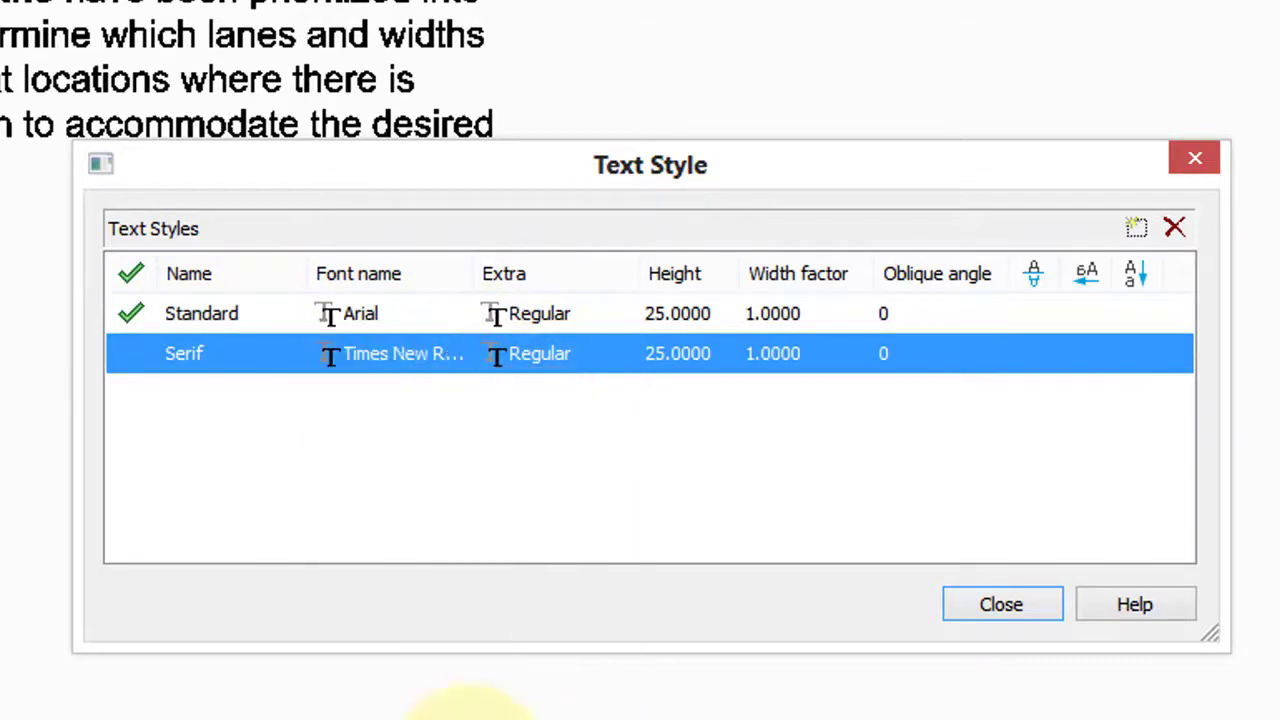
click(573, 351)
click(621, 354)
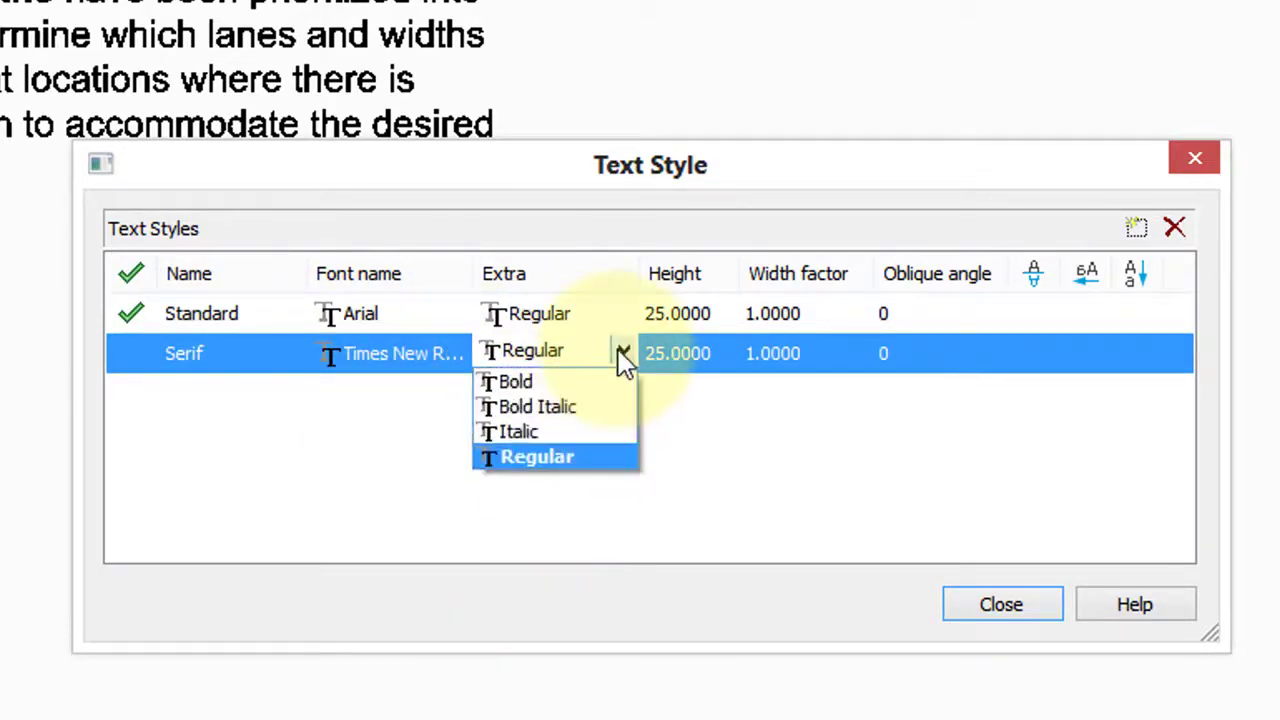
click(596, 430)
Step: Give the Serif style a height of 15 and a width factor of 0.85
click(689, 358)
key(BackSpace)
text(15)
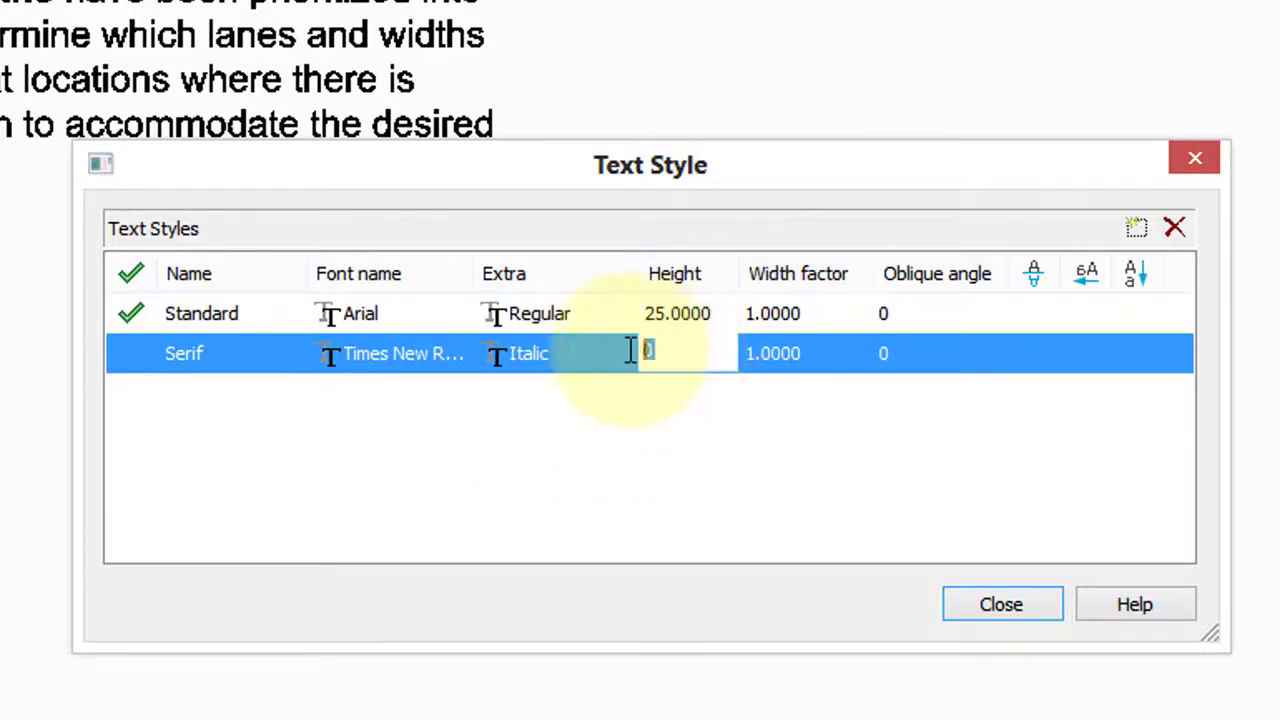
click(789, 352)
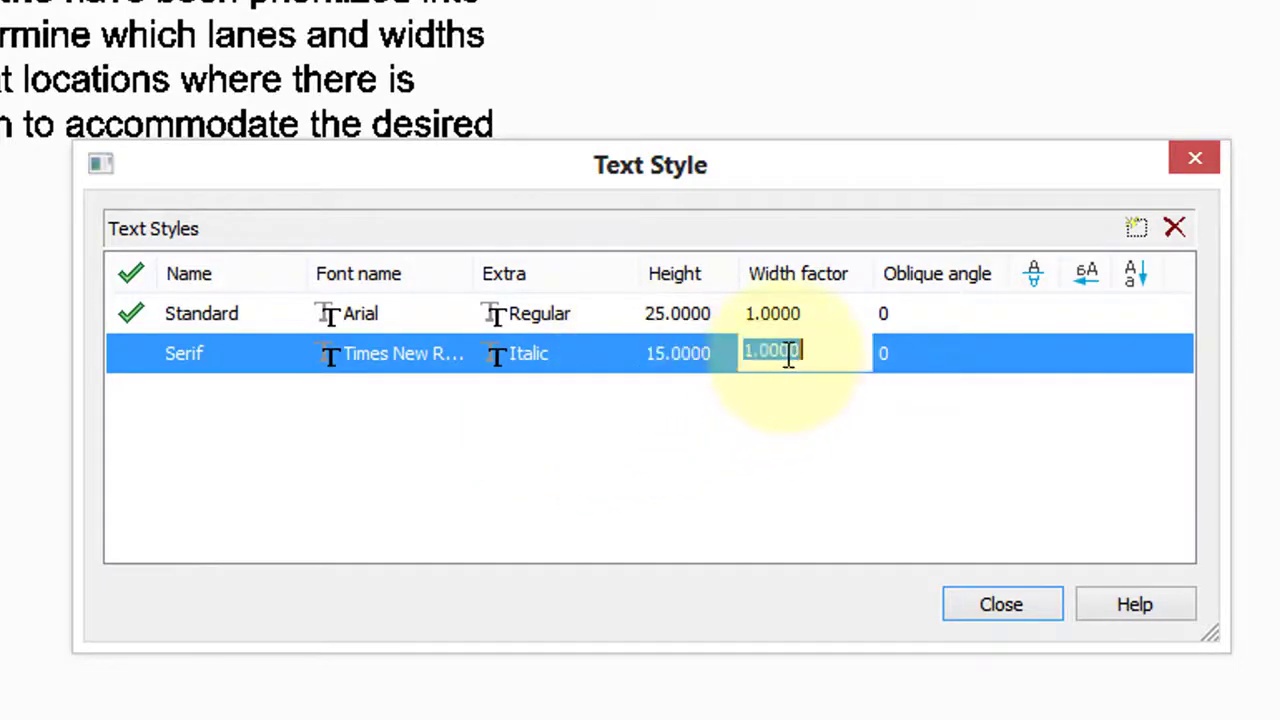
double_click(757, 345)
text(.85)
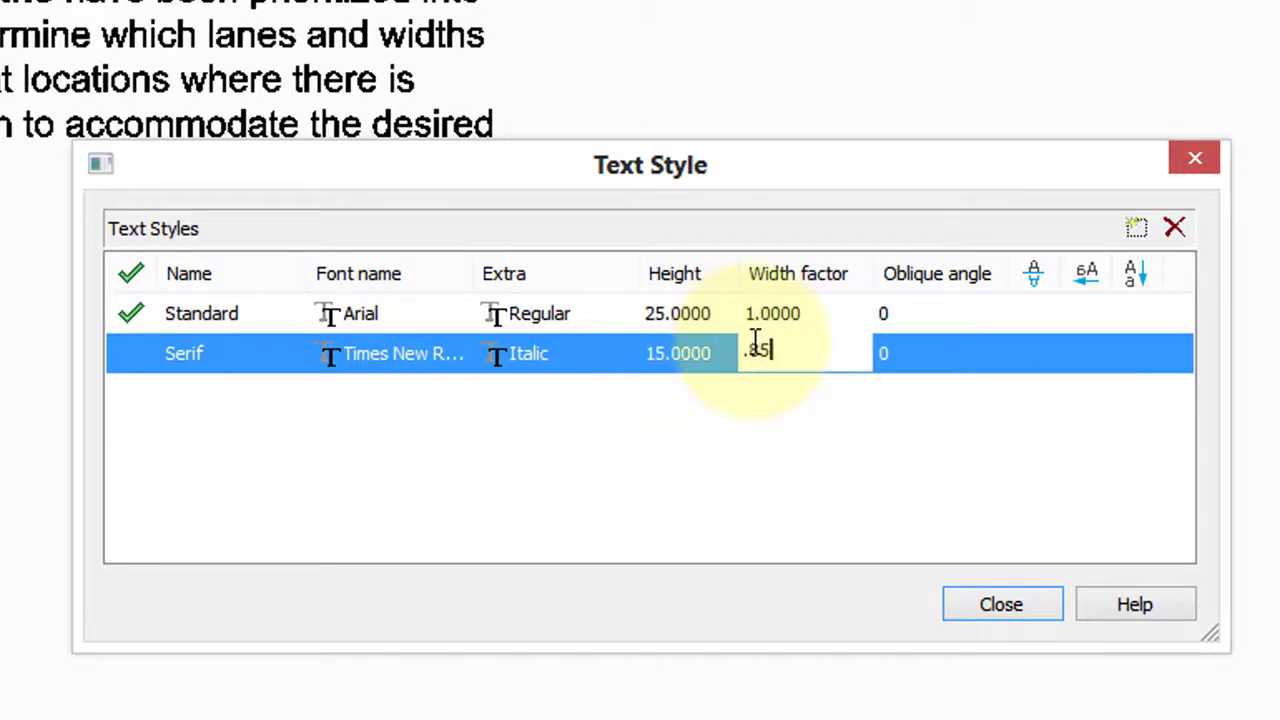
key(Return)
click(813, 425)
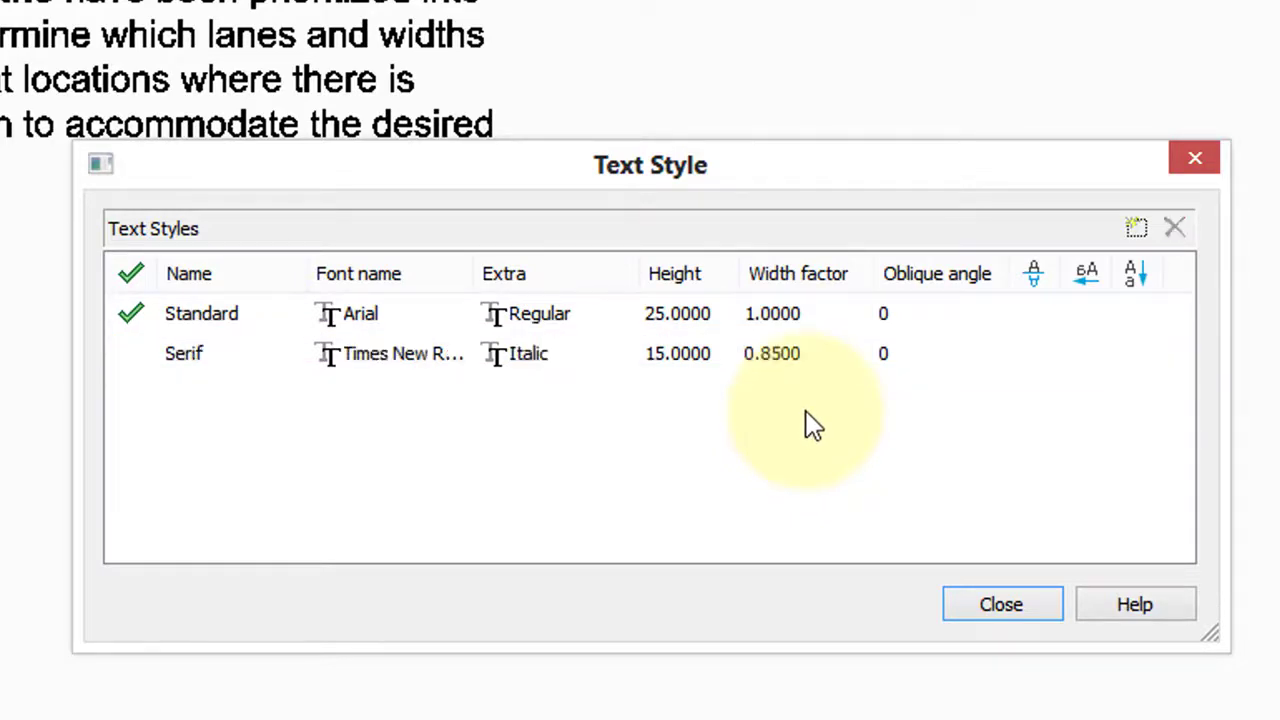
Step: Make Serif current and place the text 'Roads and Lanes' above the lane types paragraph
click(133, 362)
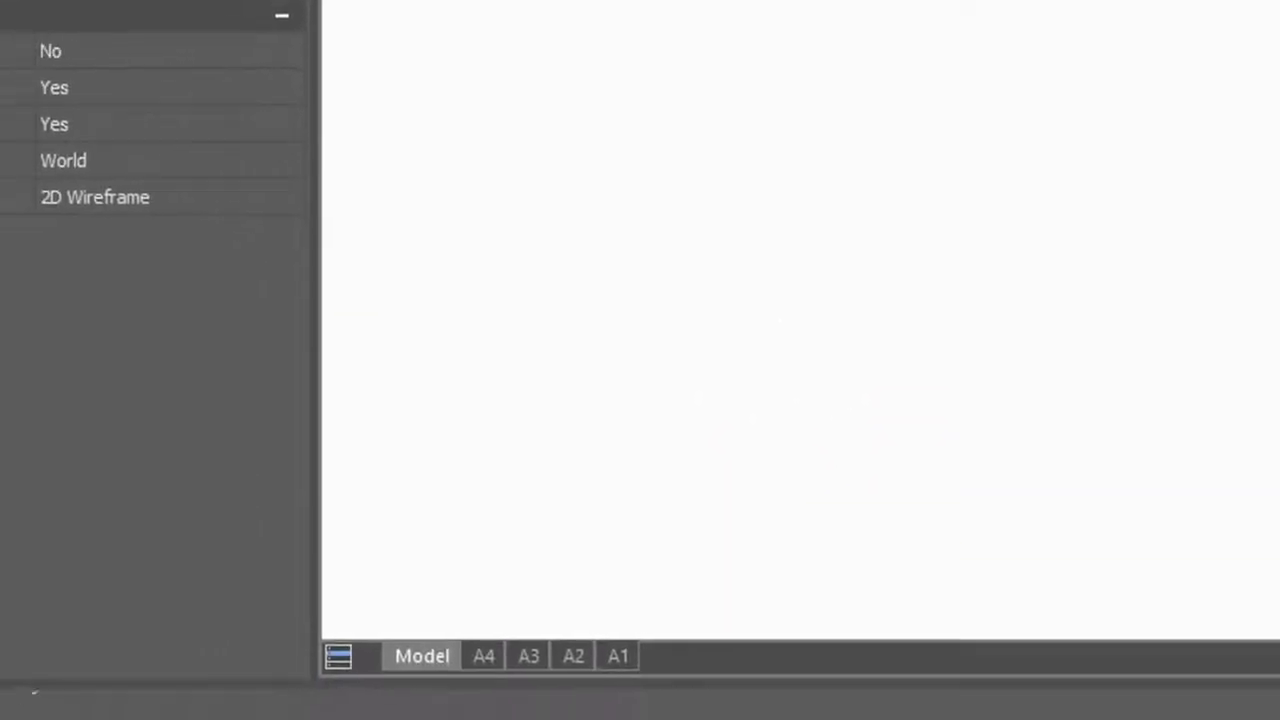
key(Return)
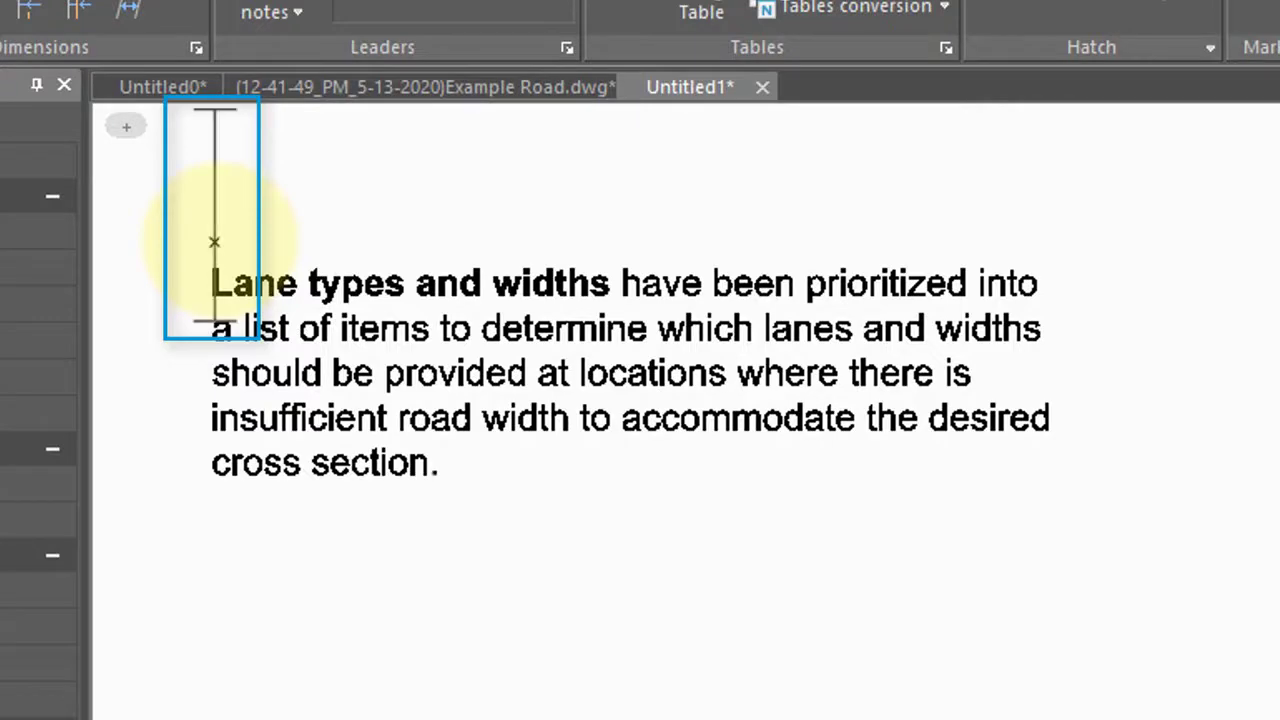
text(Road)
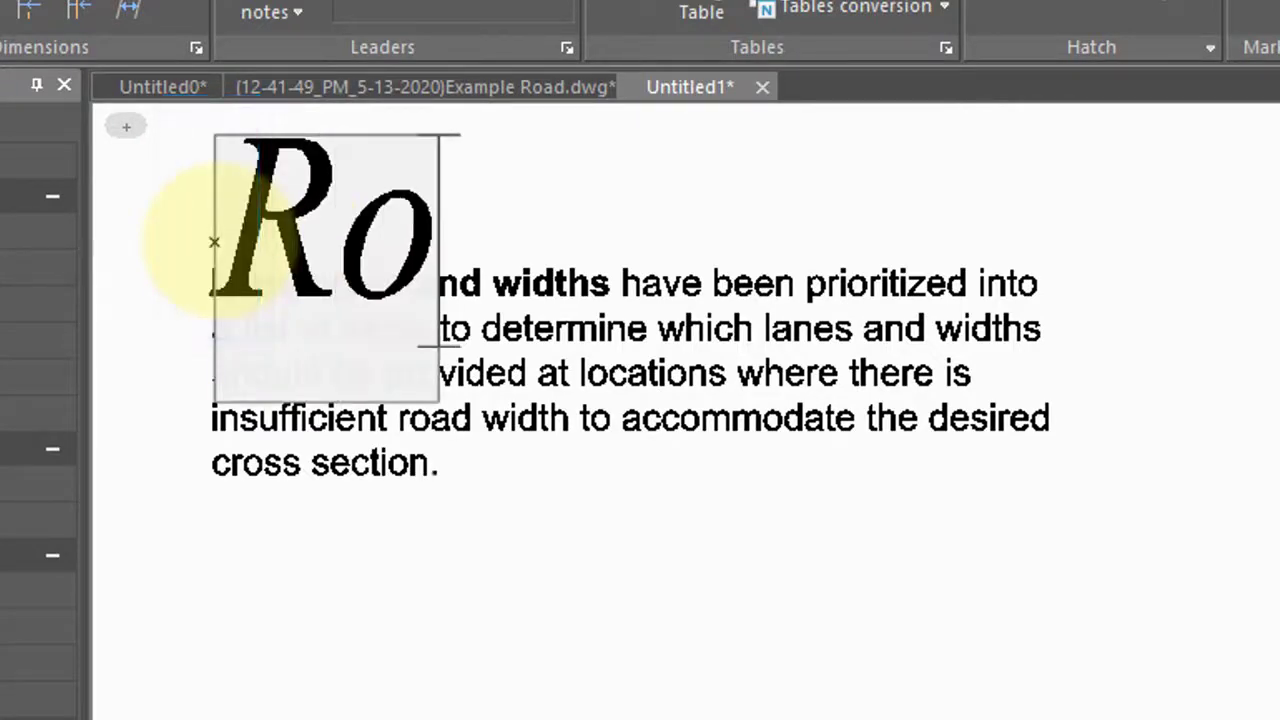
text(s and Lanes)
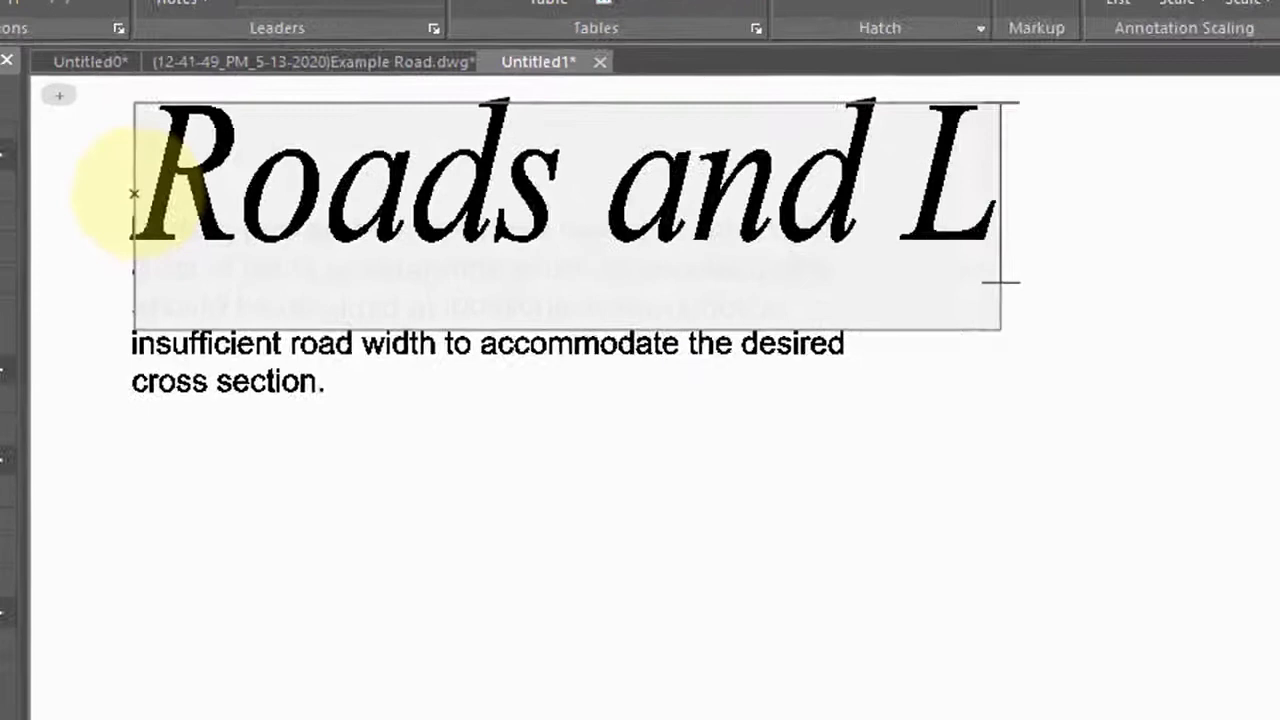
click(57, 171)
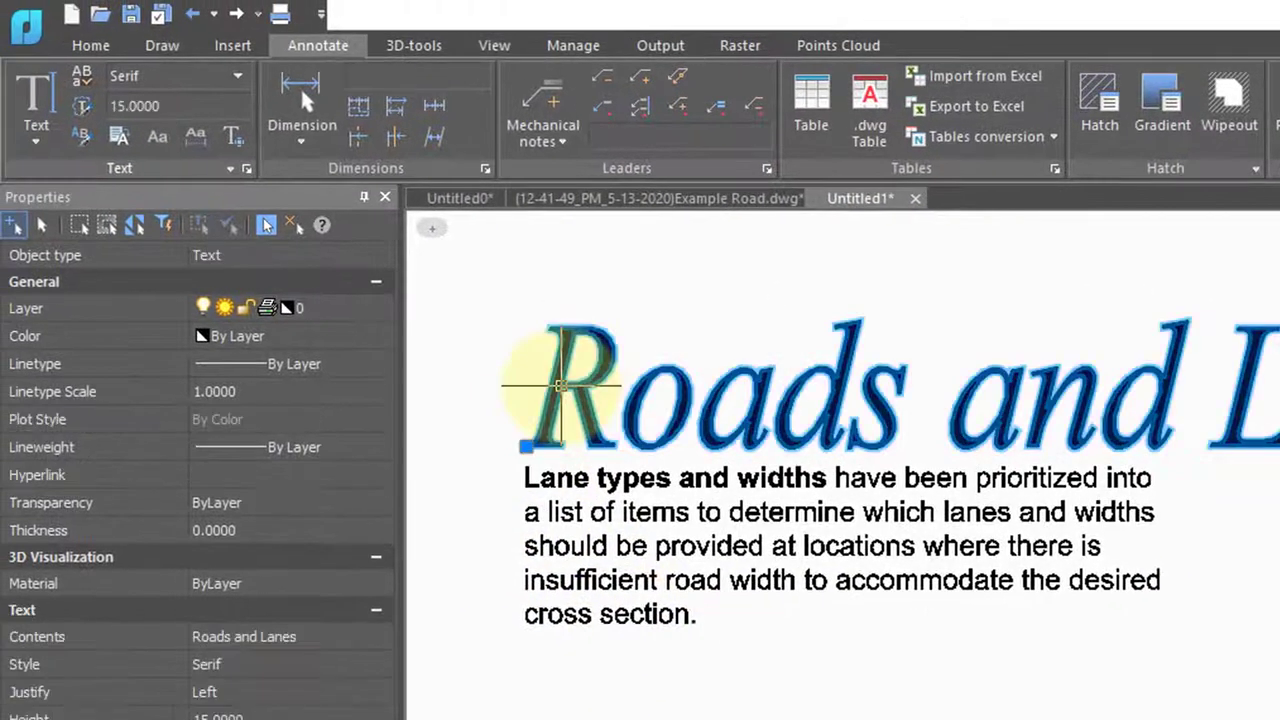
Step: Change the Roads and Lanes title's text style to Standard
click(236, 74)
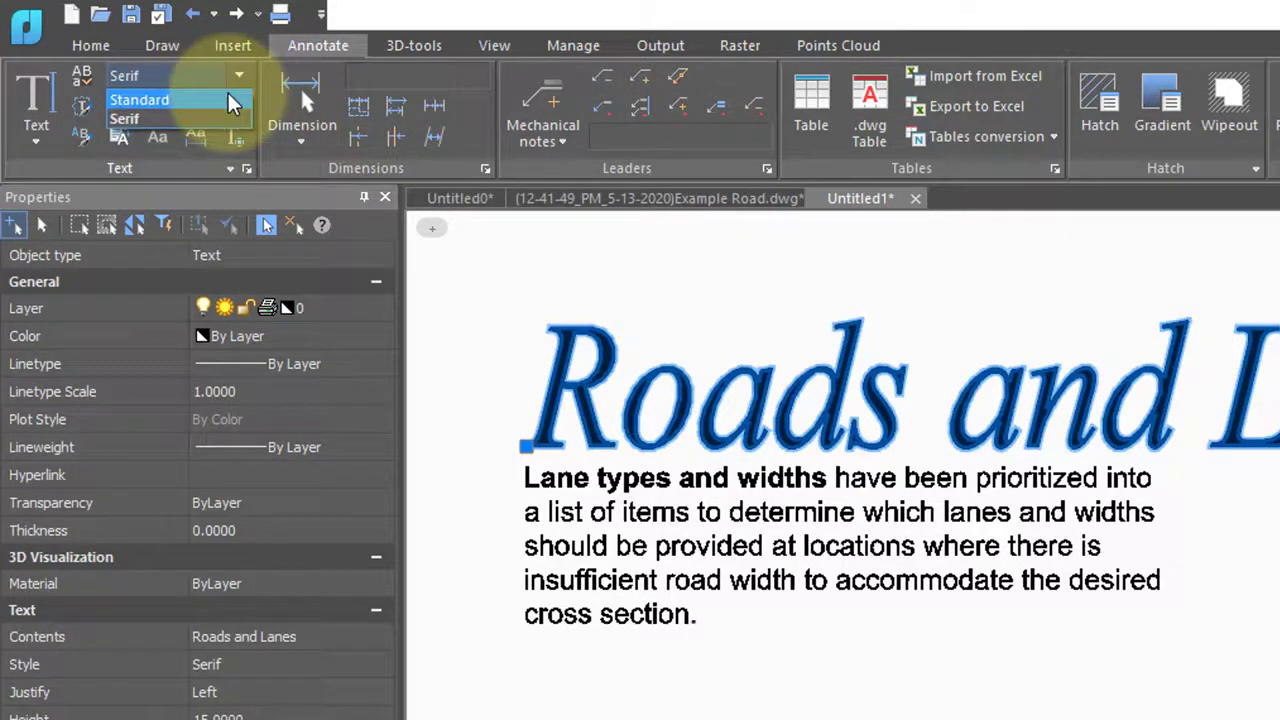
click(228, 98)
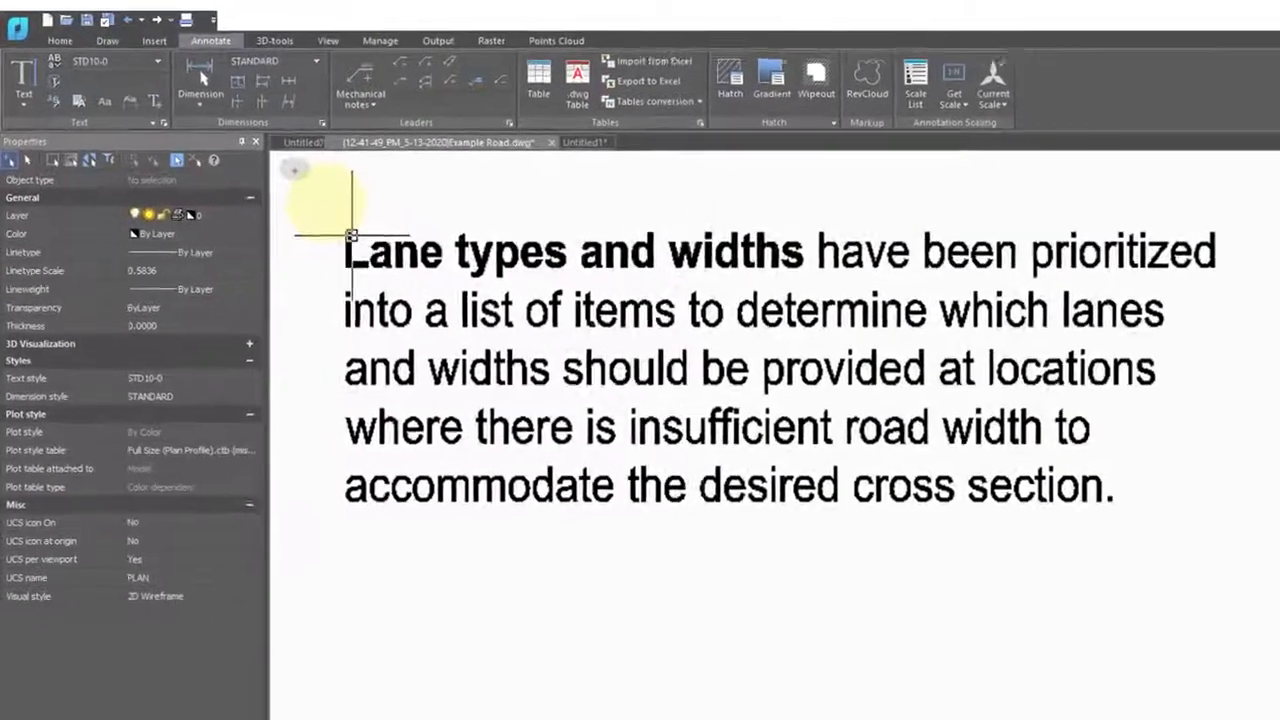
Step: Apply CSTD2-0, then DELTASYMBOL text style to the lane types paragraph
click(283, 166)
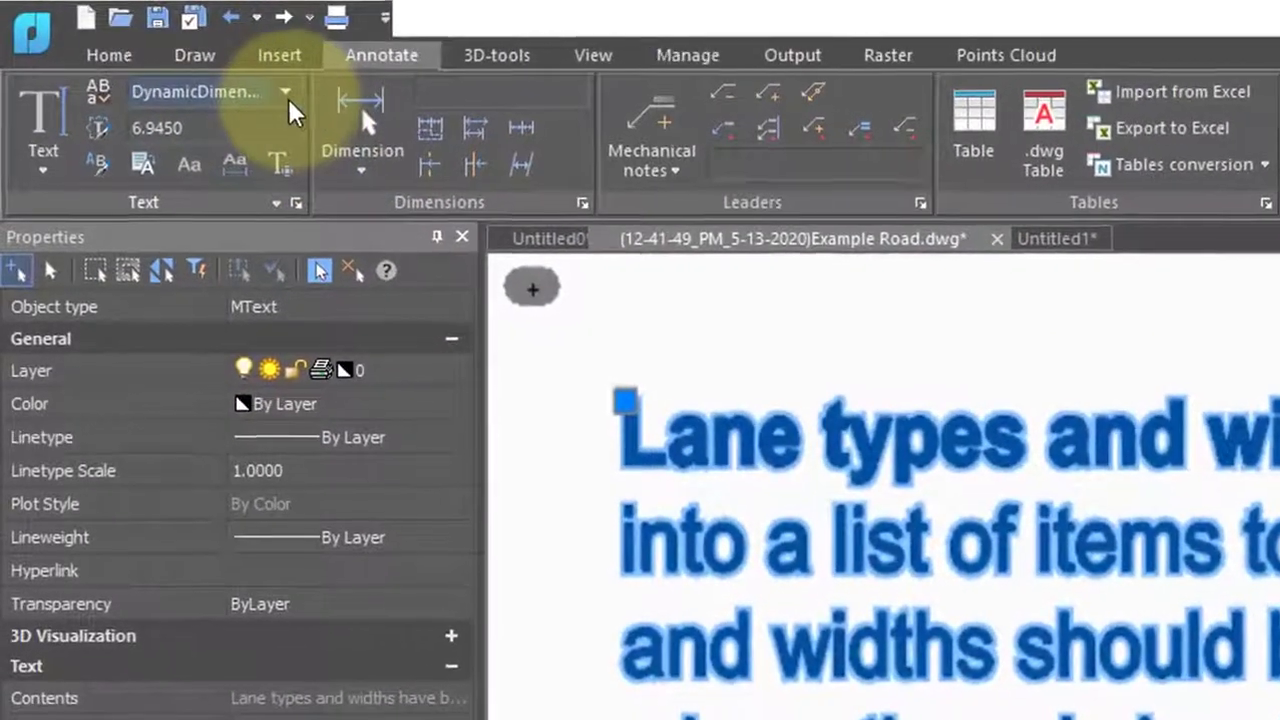
click(286, 94)
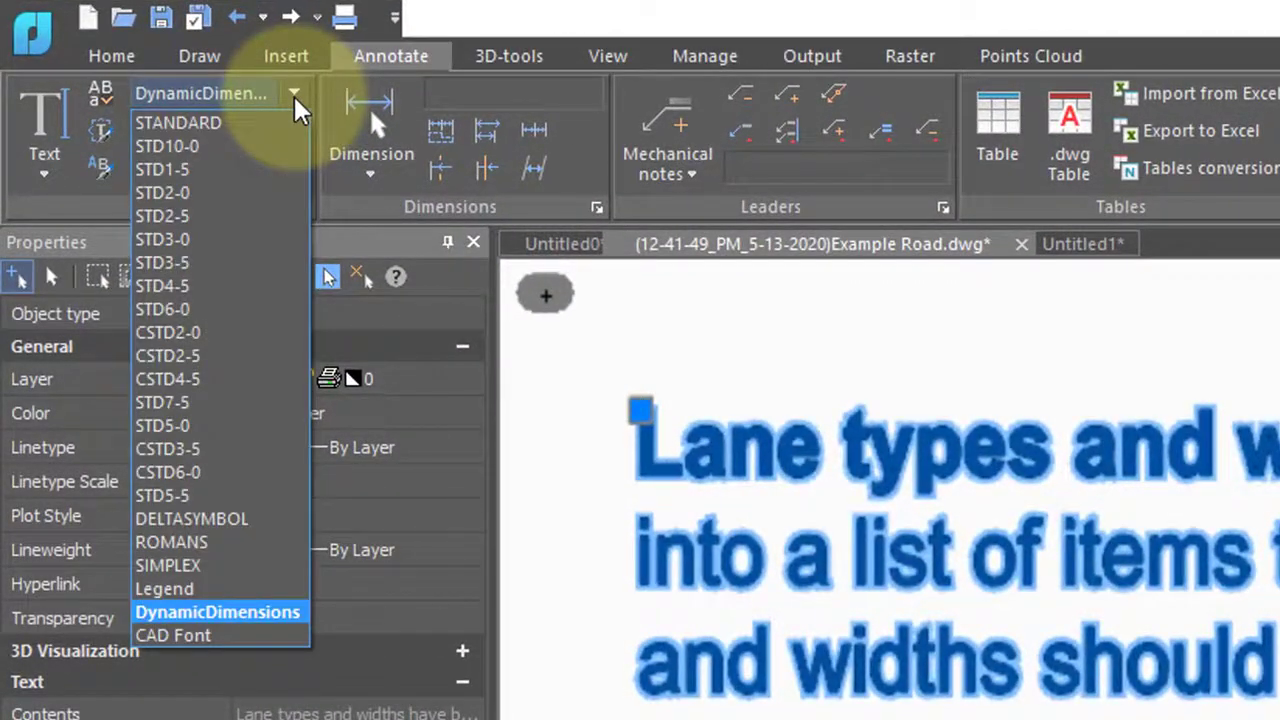
click(234, 332)
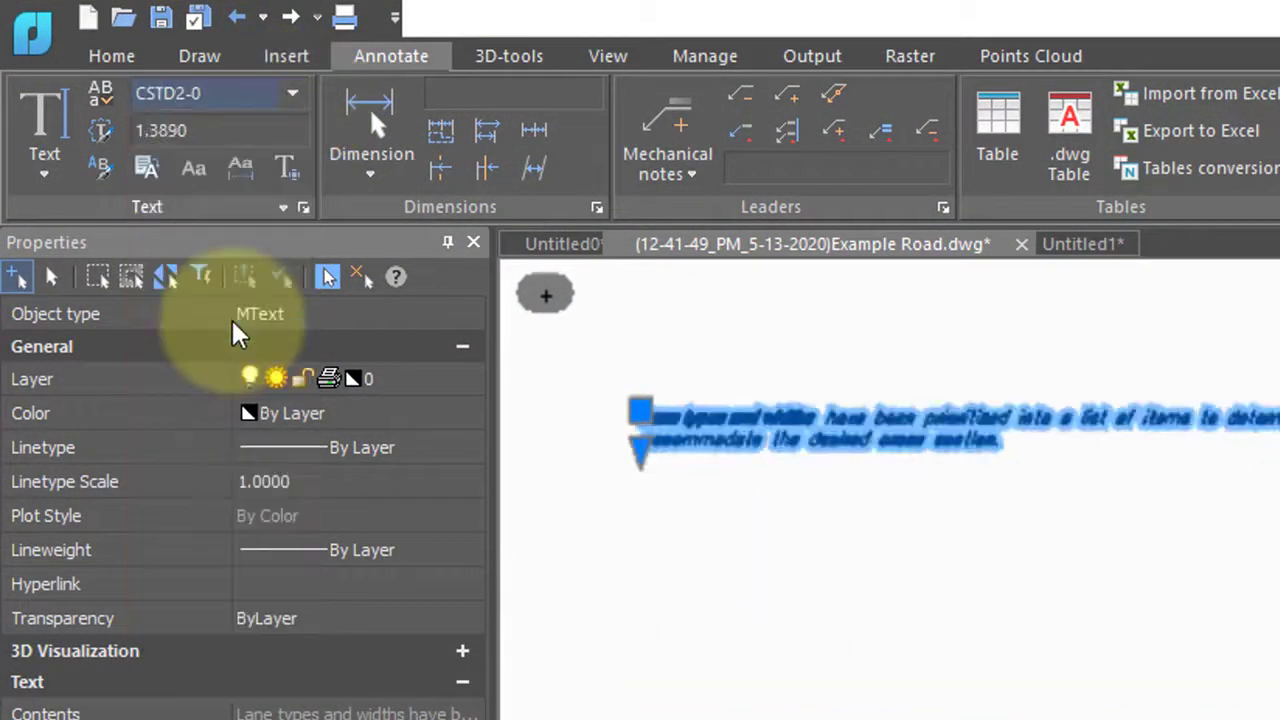
click(291, 93)
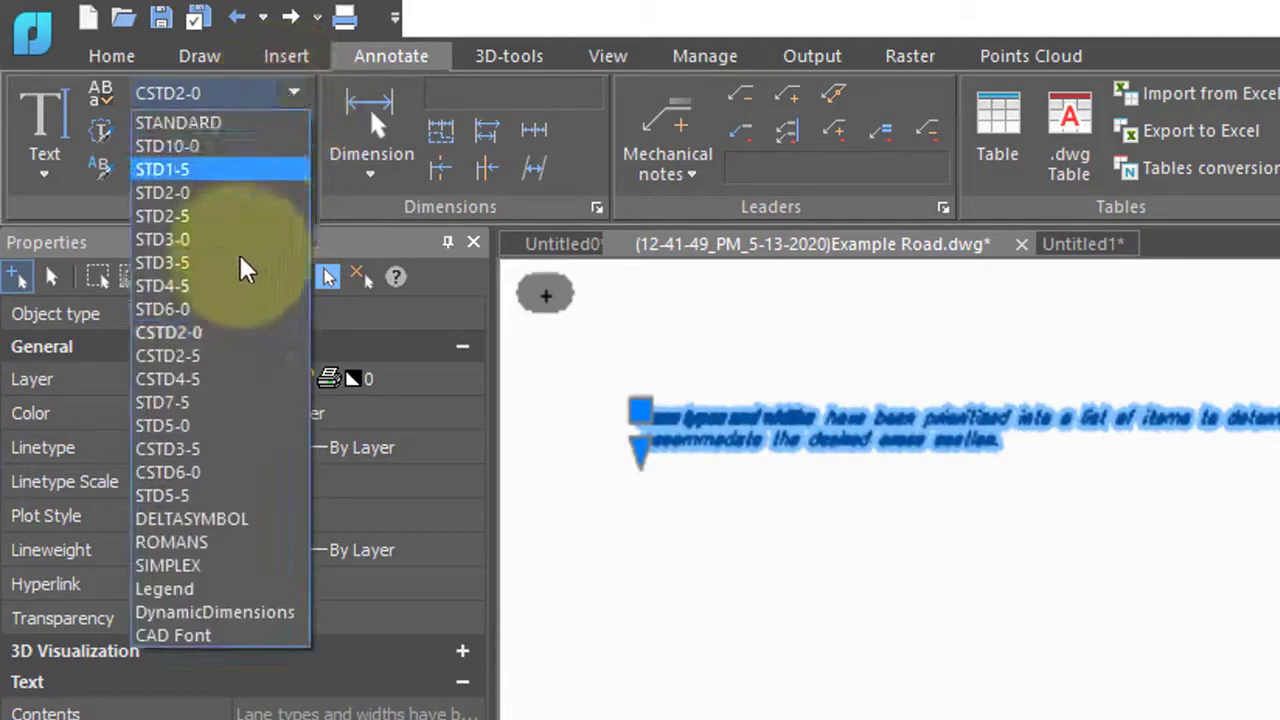
click(240, 511)
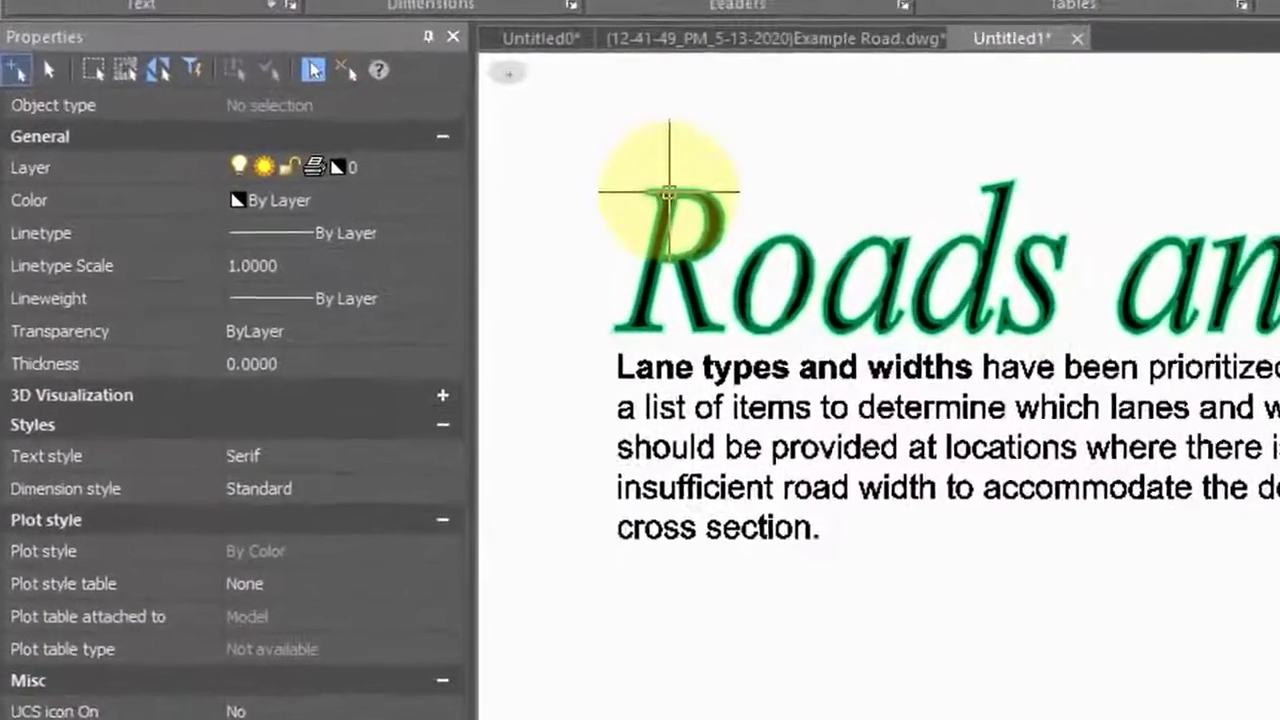
Step: Make the title blue and change its wording to 'Roads & Lanes'
click(523, 188)
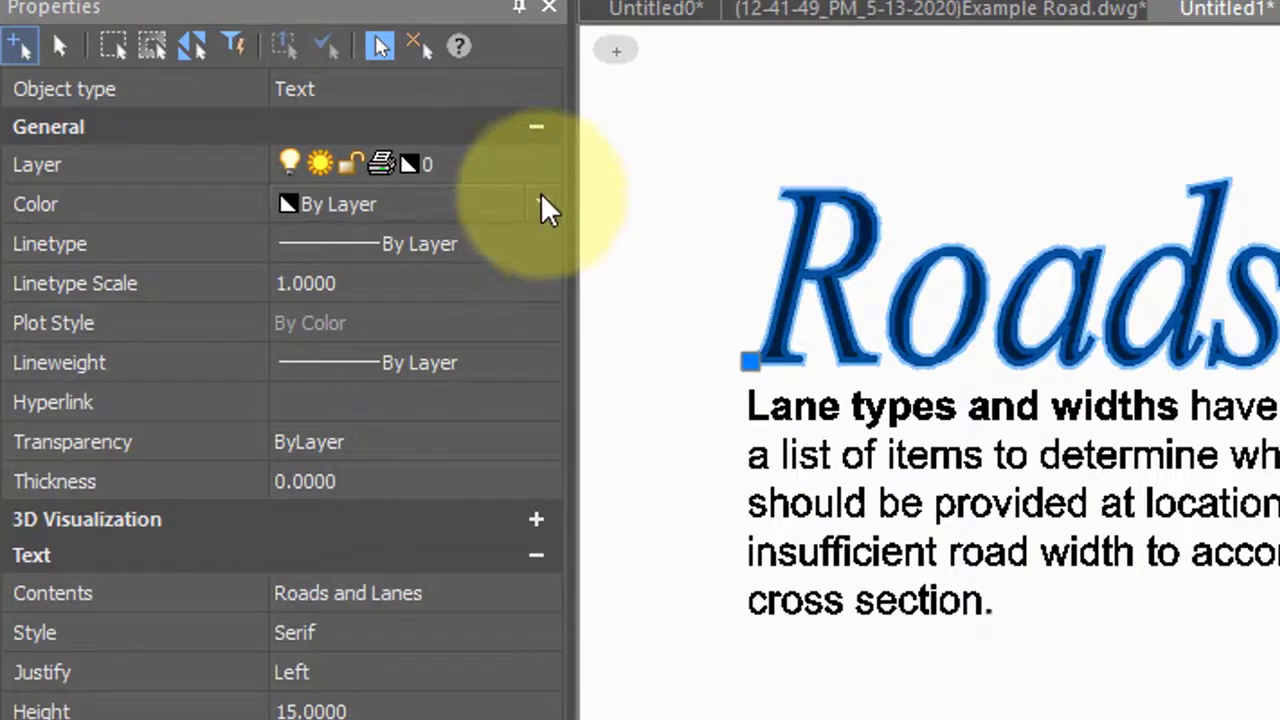
click(541, 204)
click(441, 398)
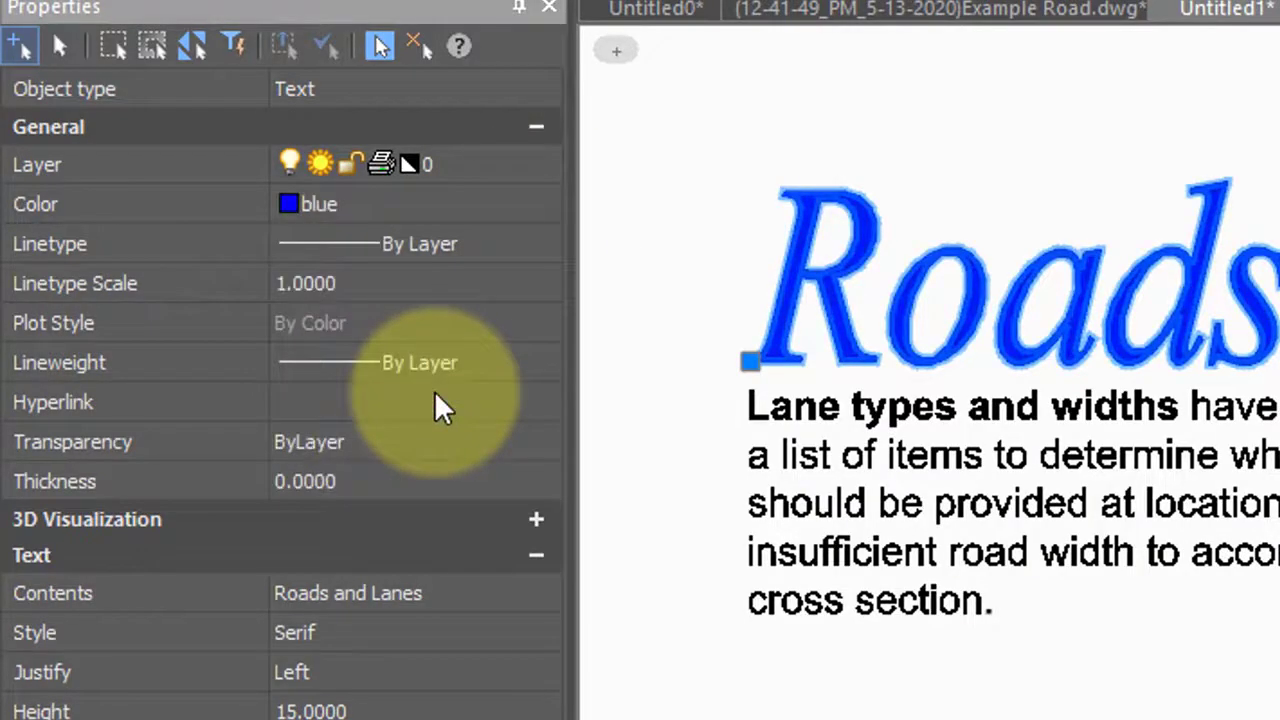
double_click(351, 590)
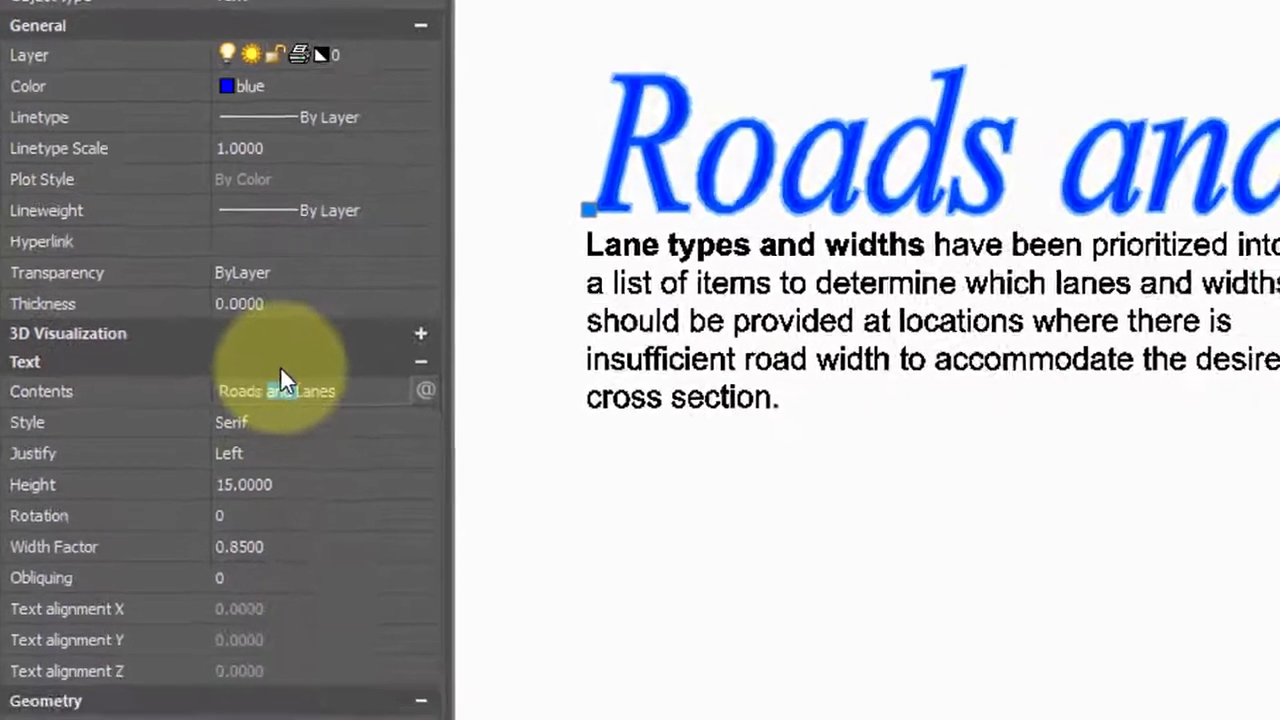
text(&)
key(Return)
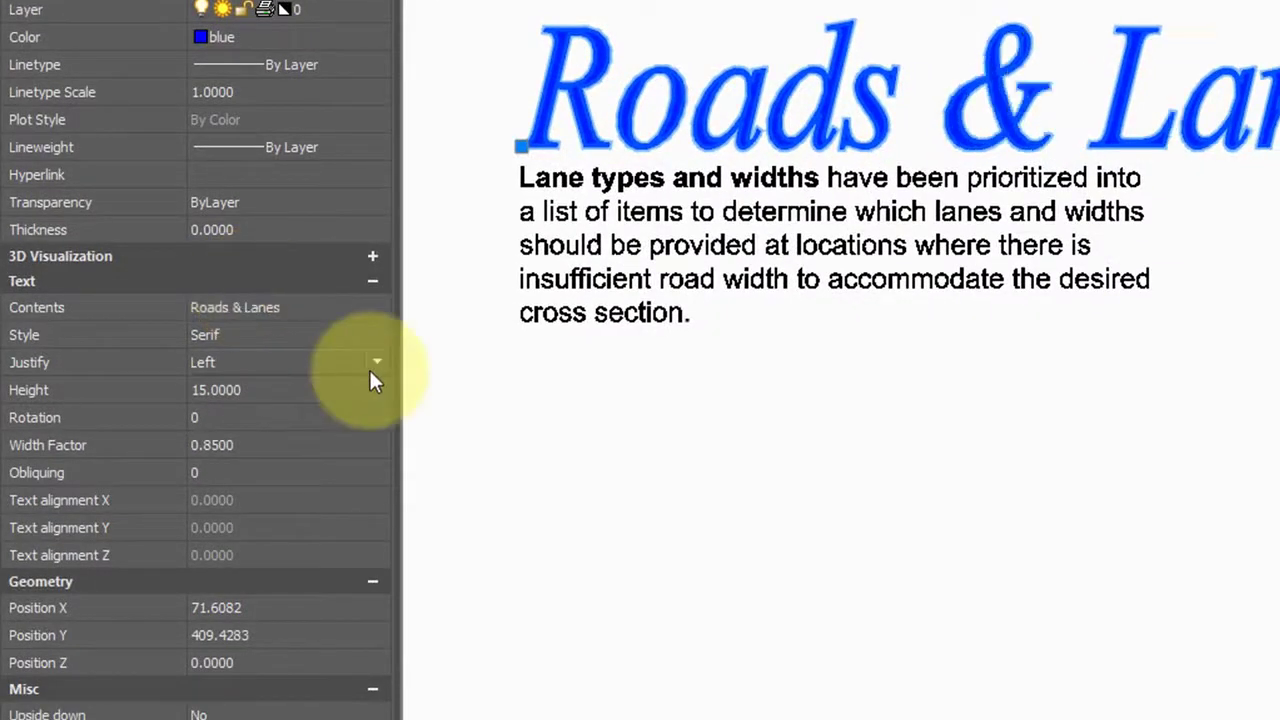
Step: Try right justification on the title, then undo it
click(374, 363)
click(310, 414)
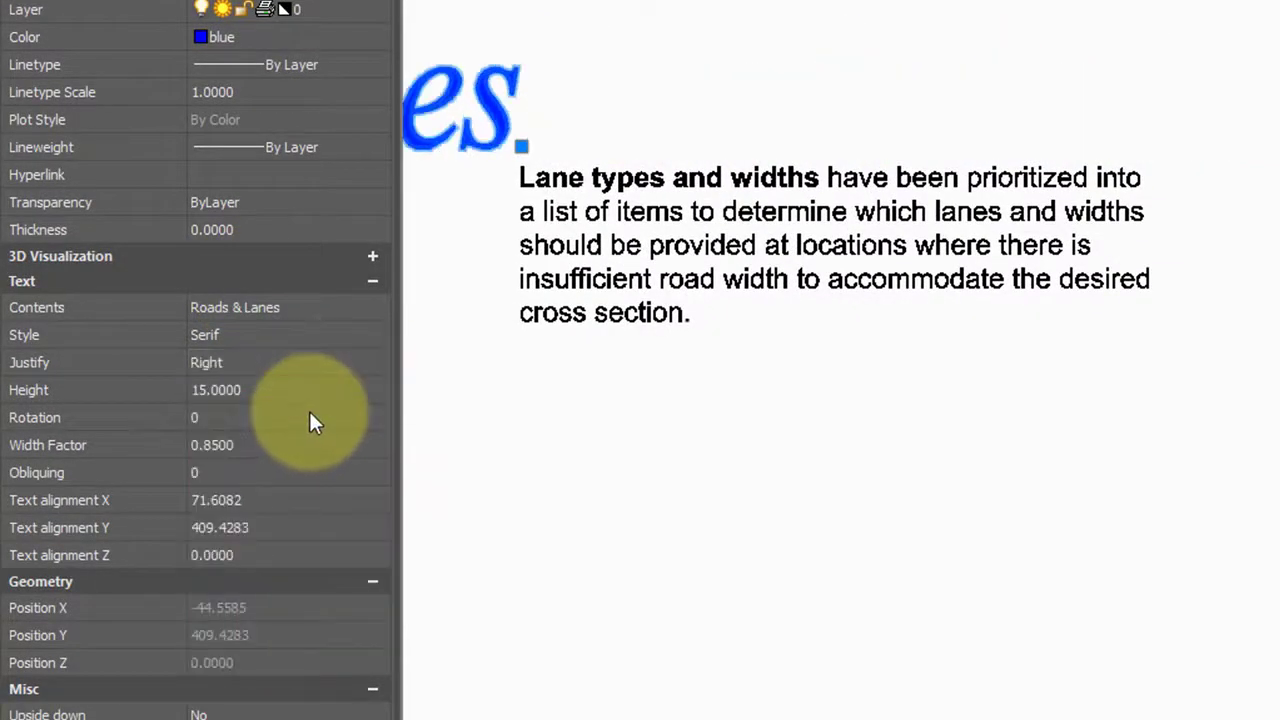
key(ctrl+z)
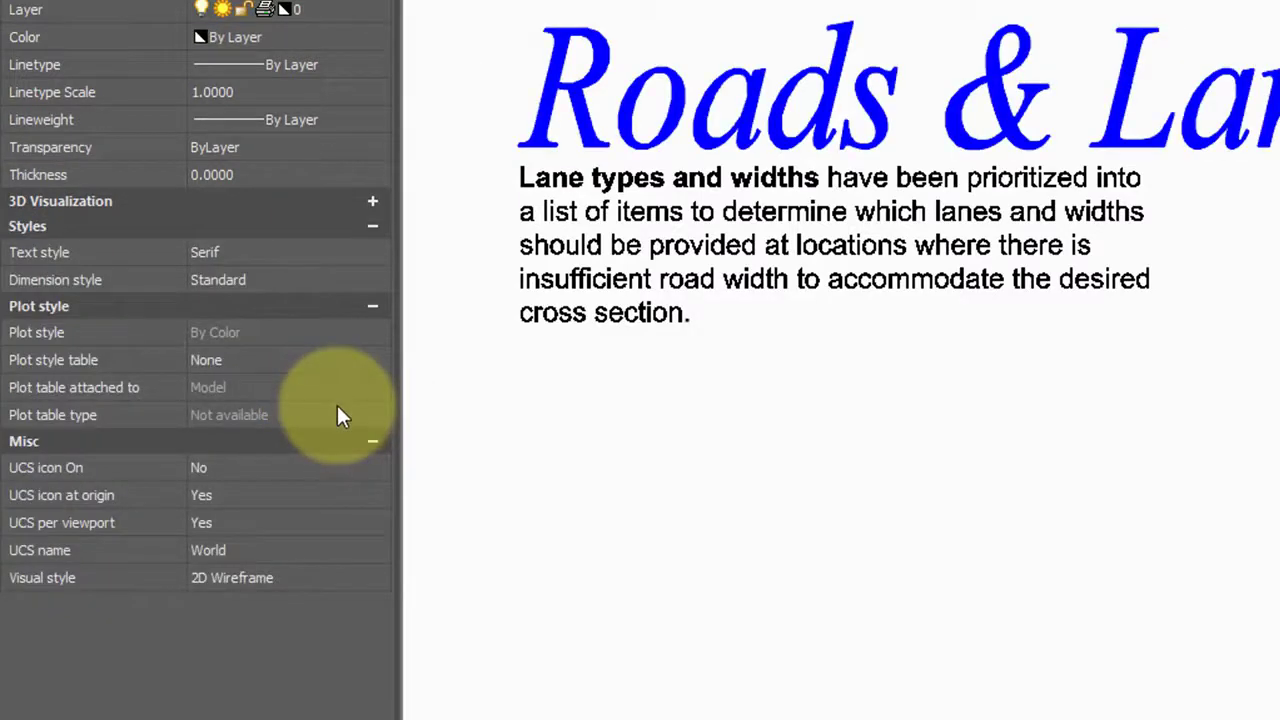
Step: Rotate the Roads & Lanes title 15 degrees and set its width factor to 1.15
key(ctrl+z)
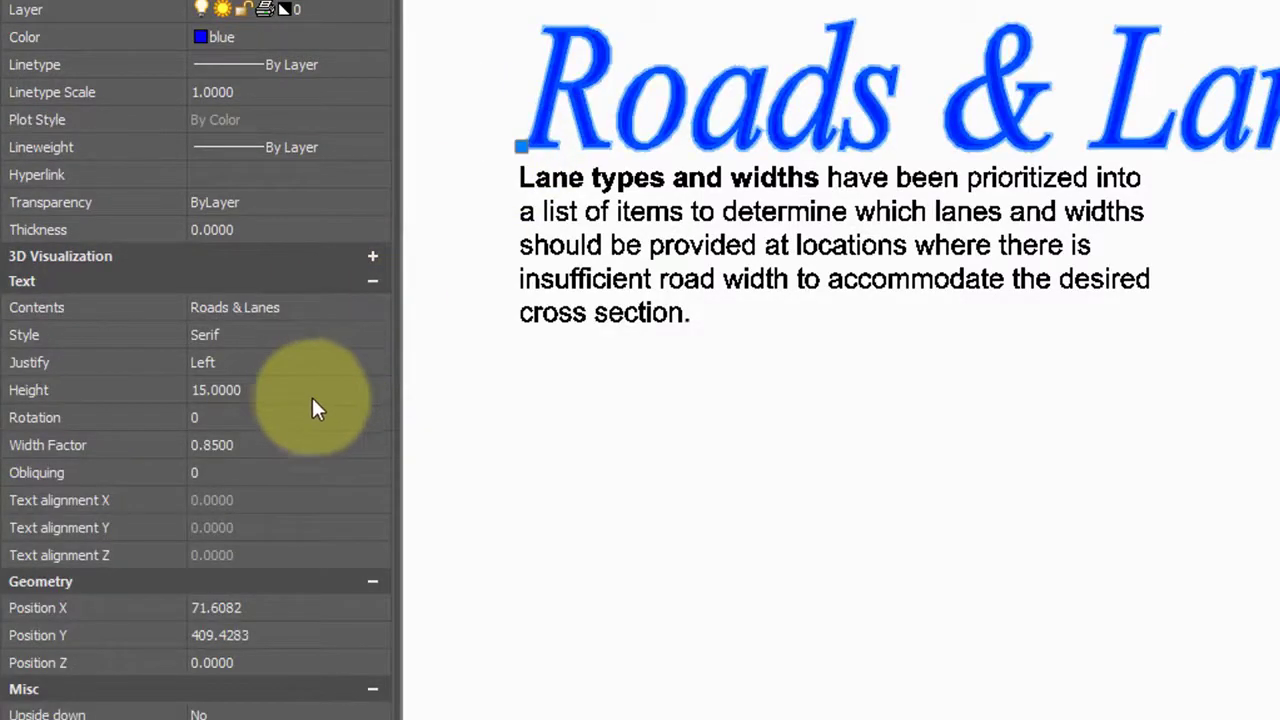
click(308, 391)
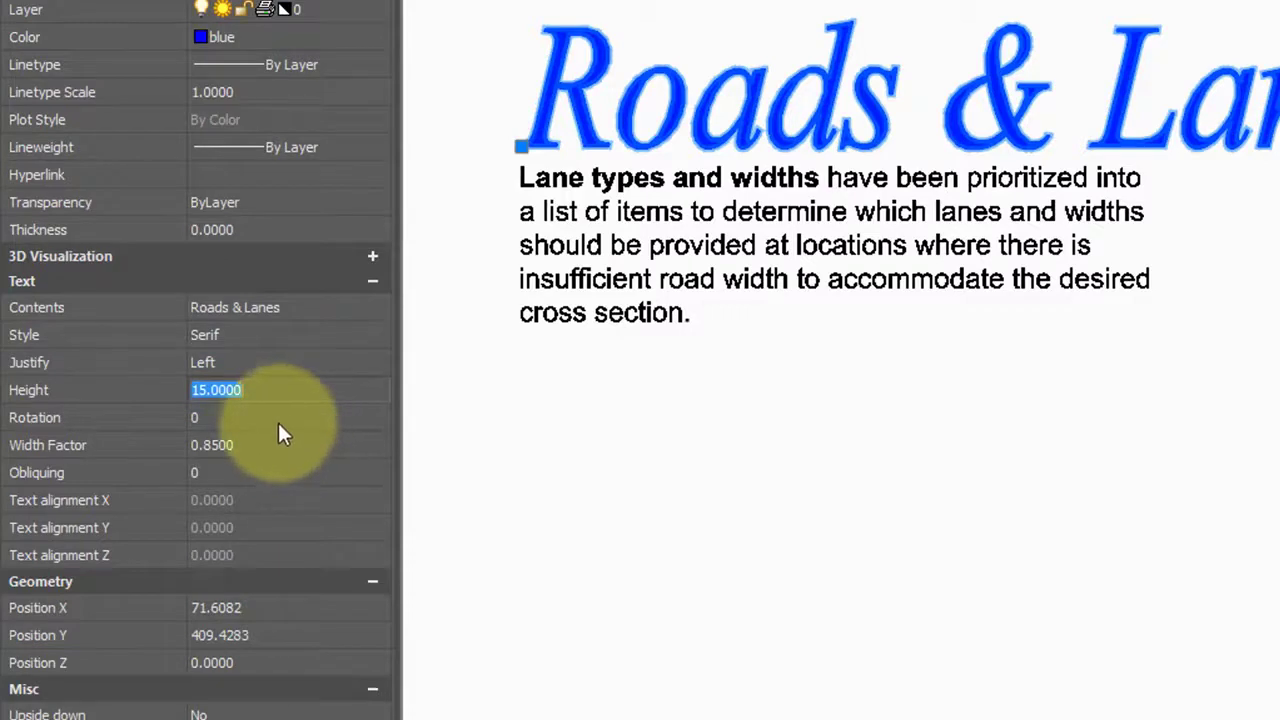
click(232, 412)
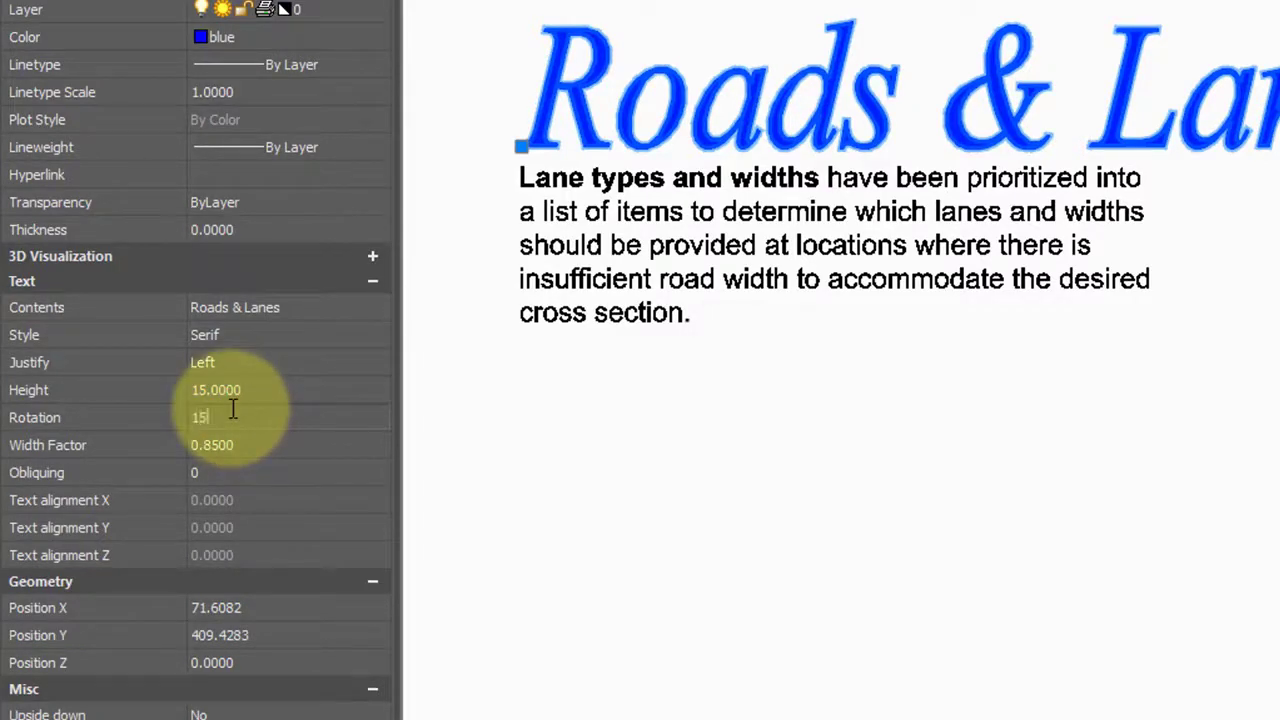
text(15)
key(Return)
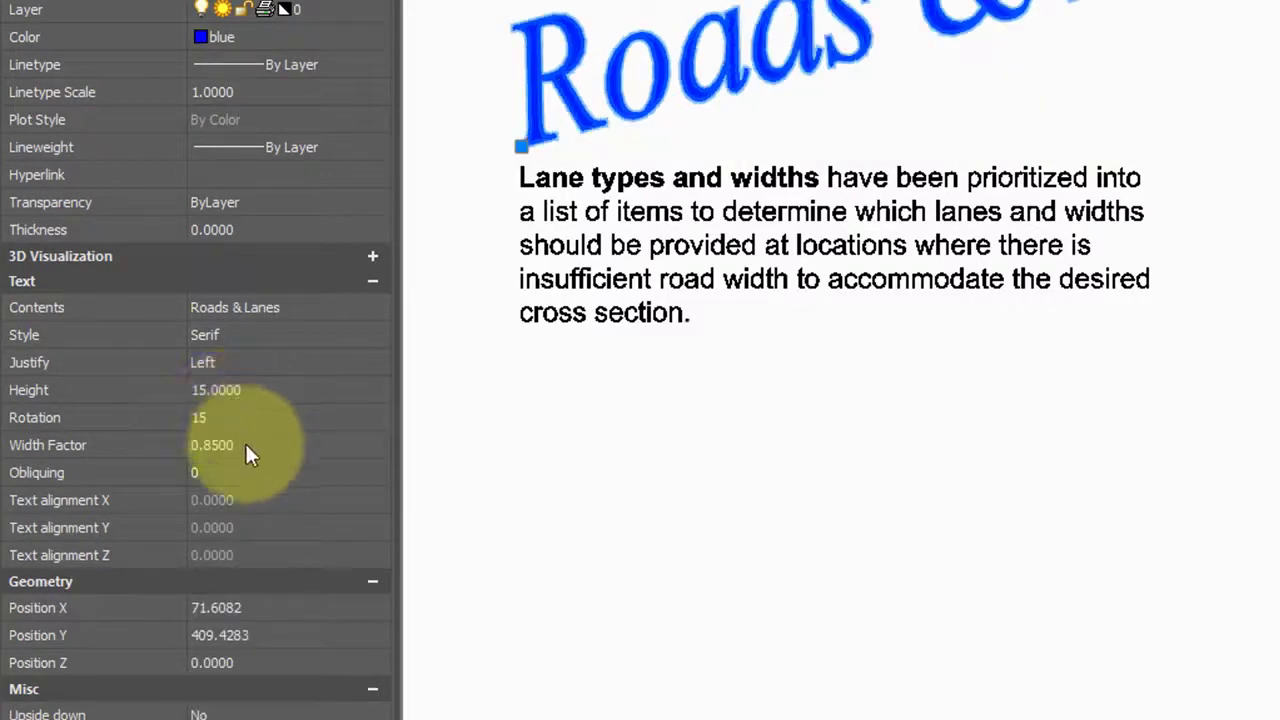
click(245, 441)
text(1.15)
key(Return)
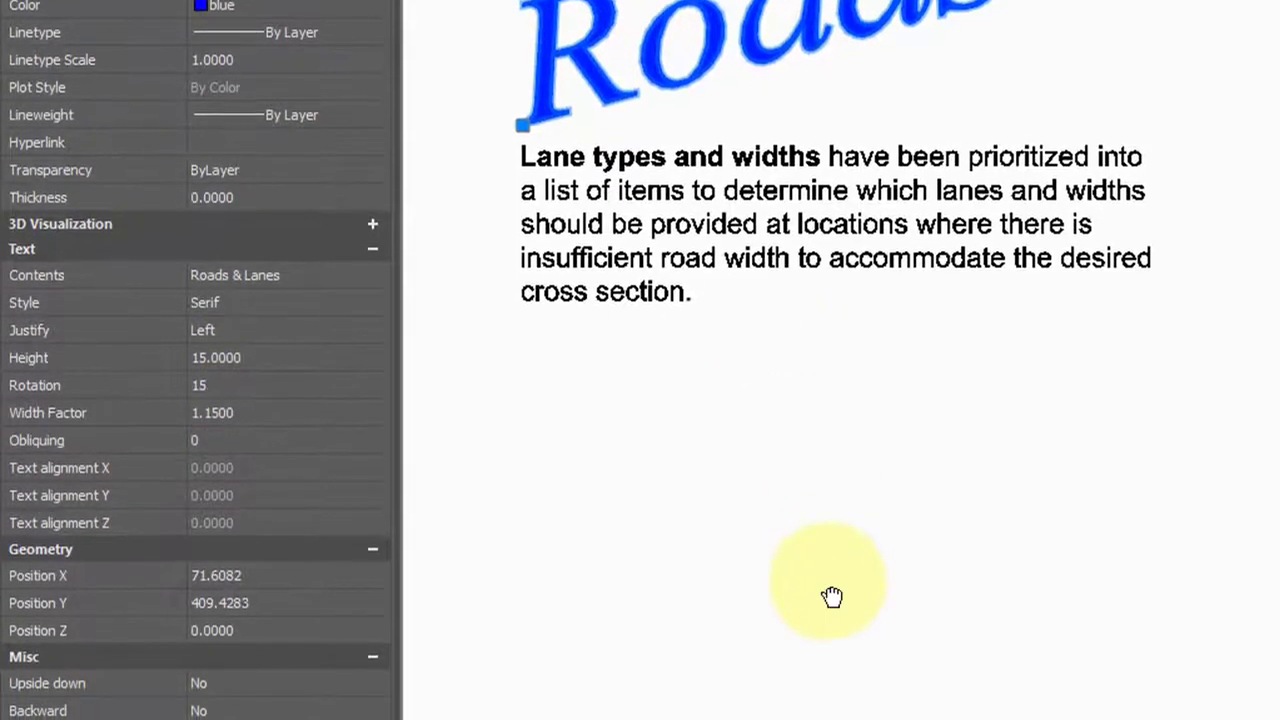
middle_drag(832, 597, 829, 700)
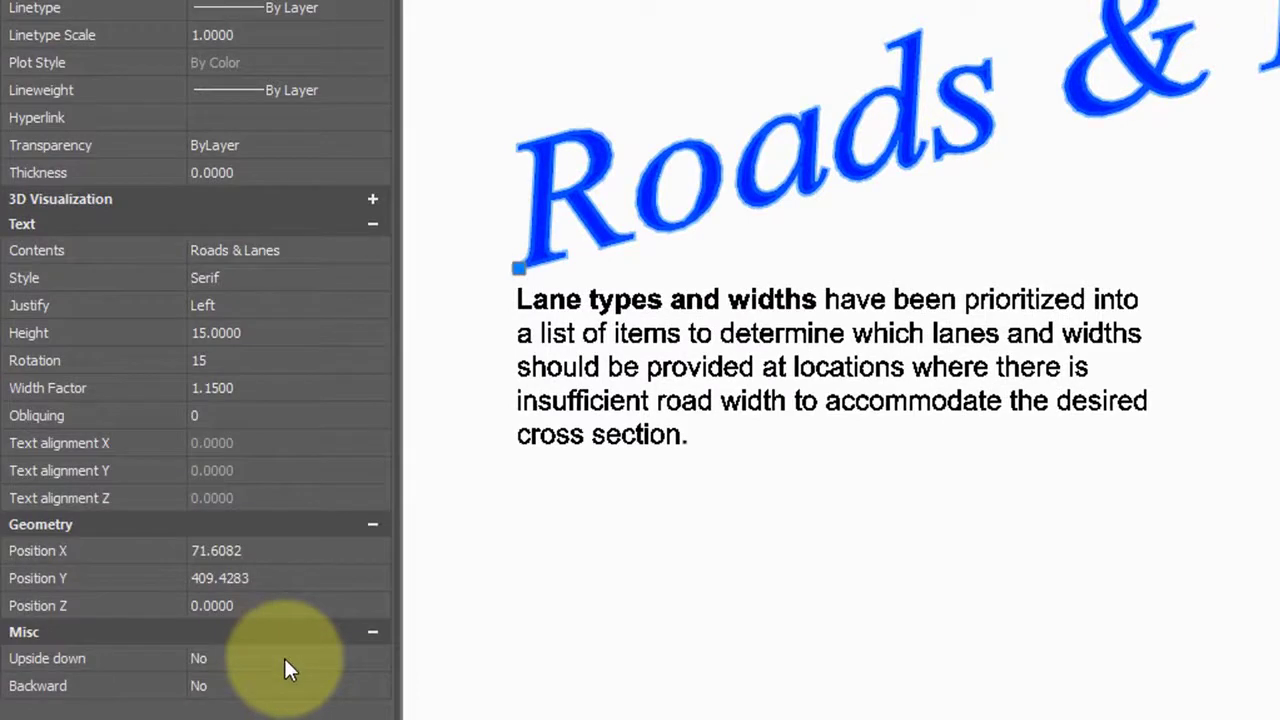
Step: Set the title's Upside down and Backward properties to Yes
click(285, 658)
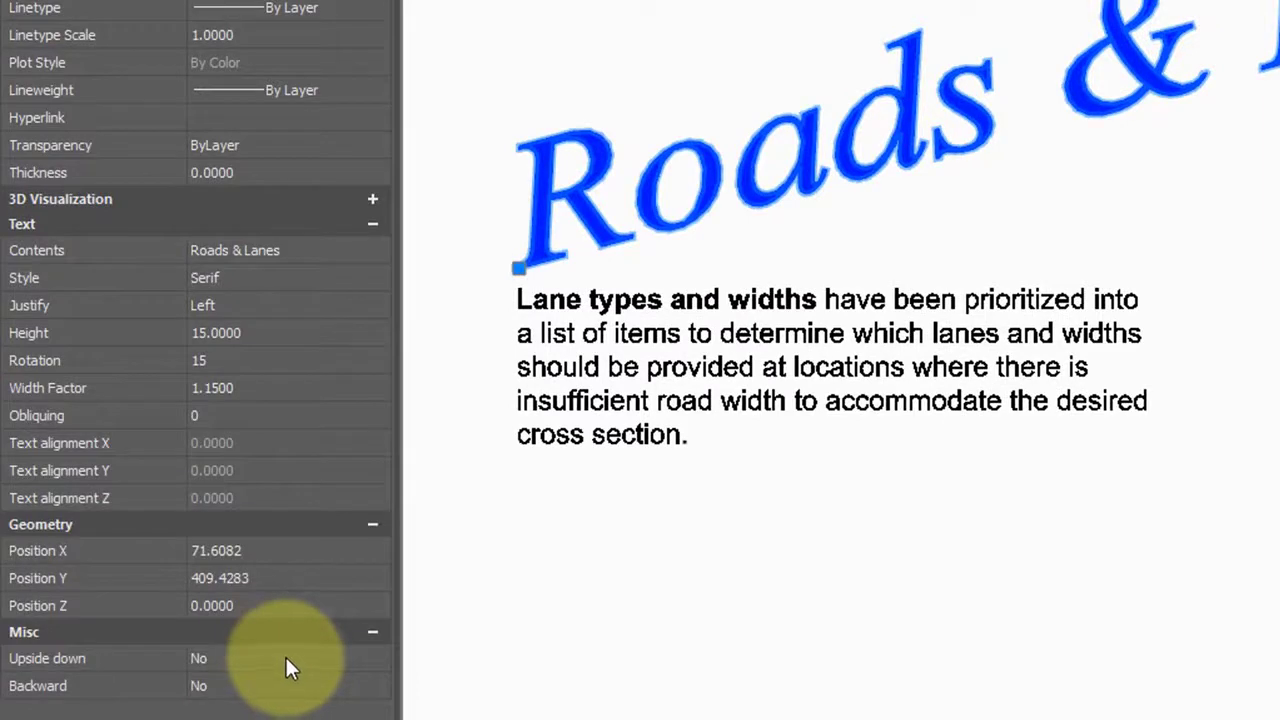
click(379, 659)
click(364, 700)
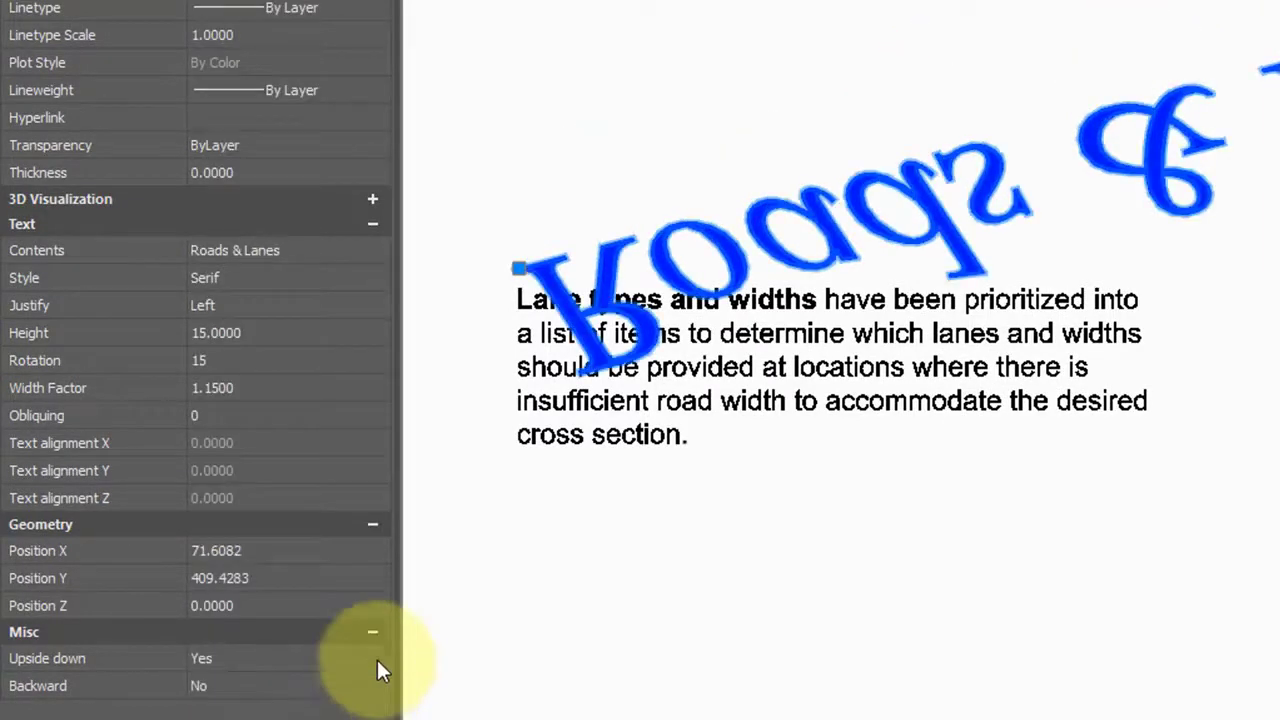
click(379, 686)
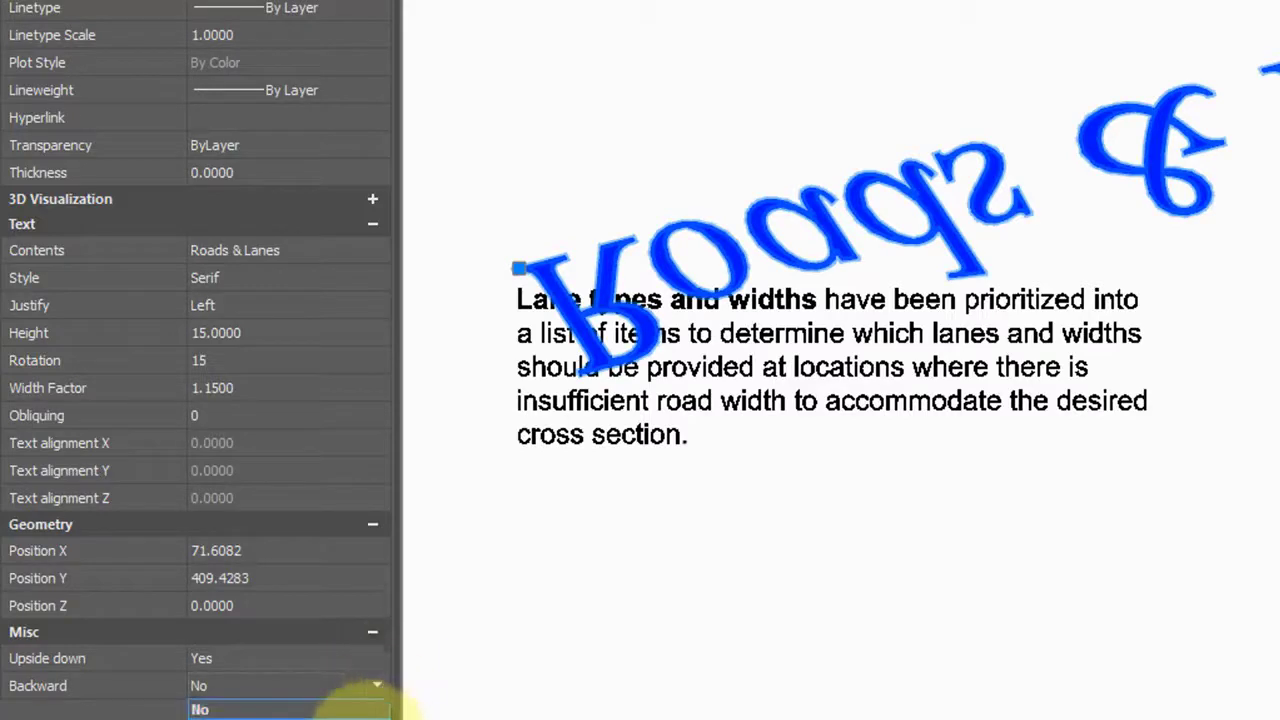
click(364, 712)
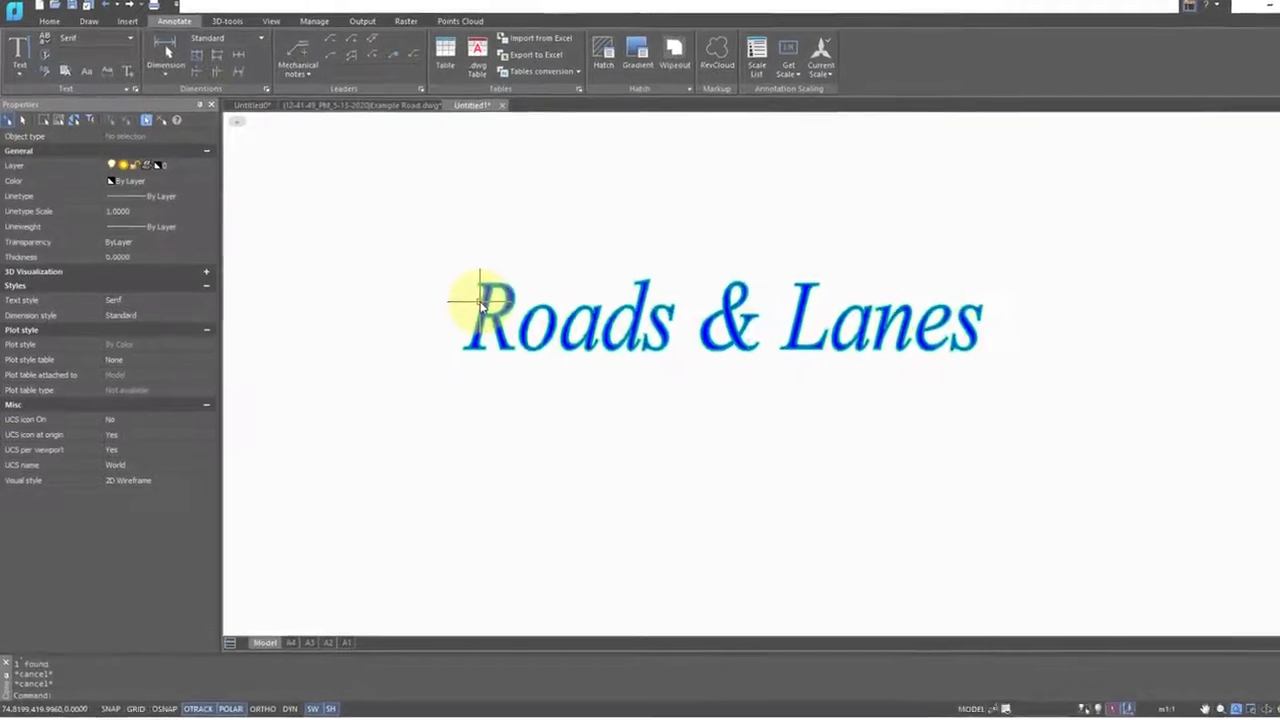
click(480, 302)
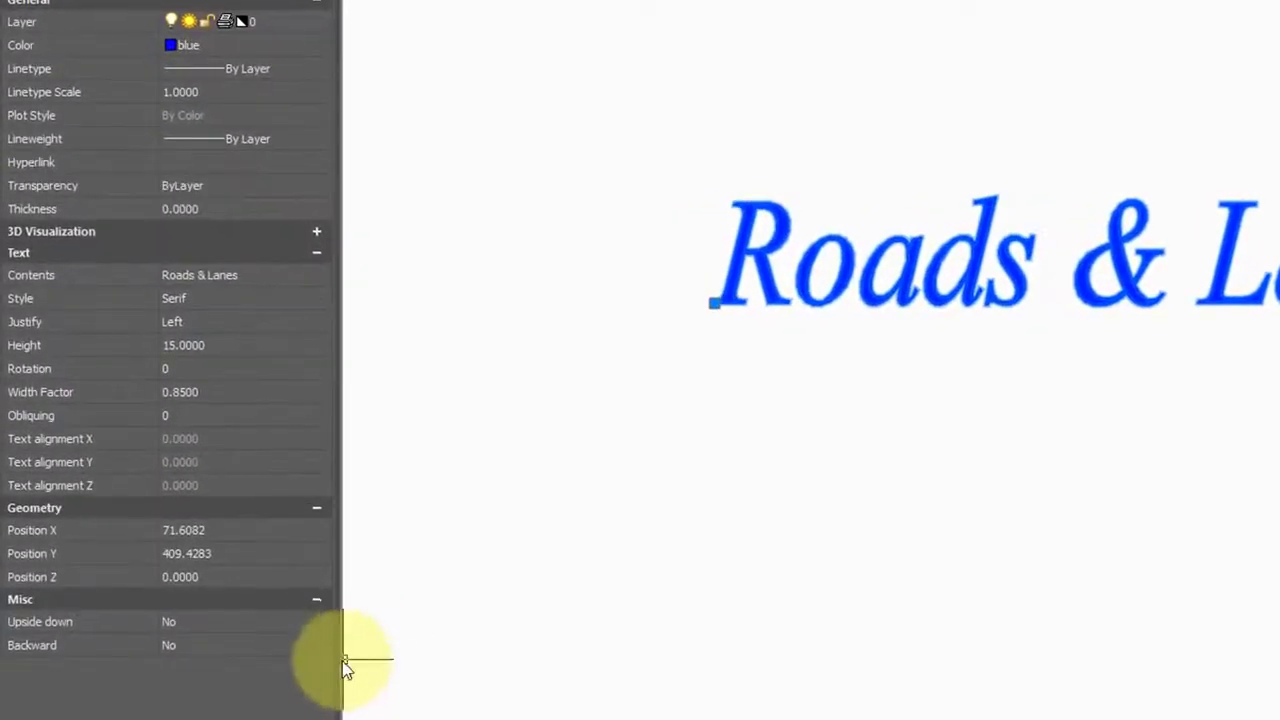
click(327, 647)
click(325, 679)
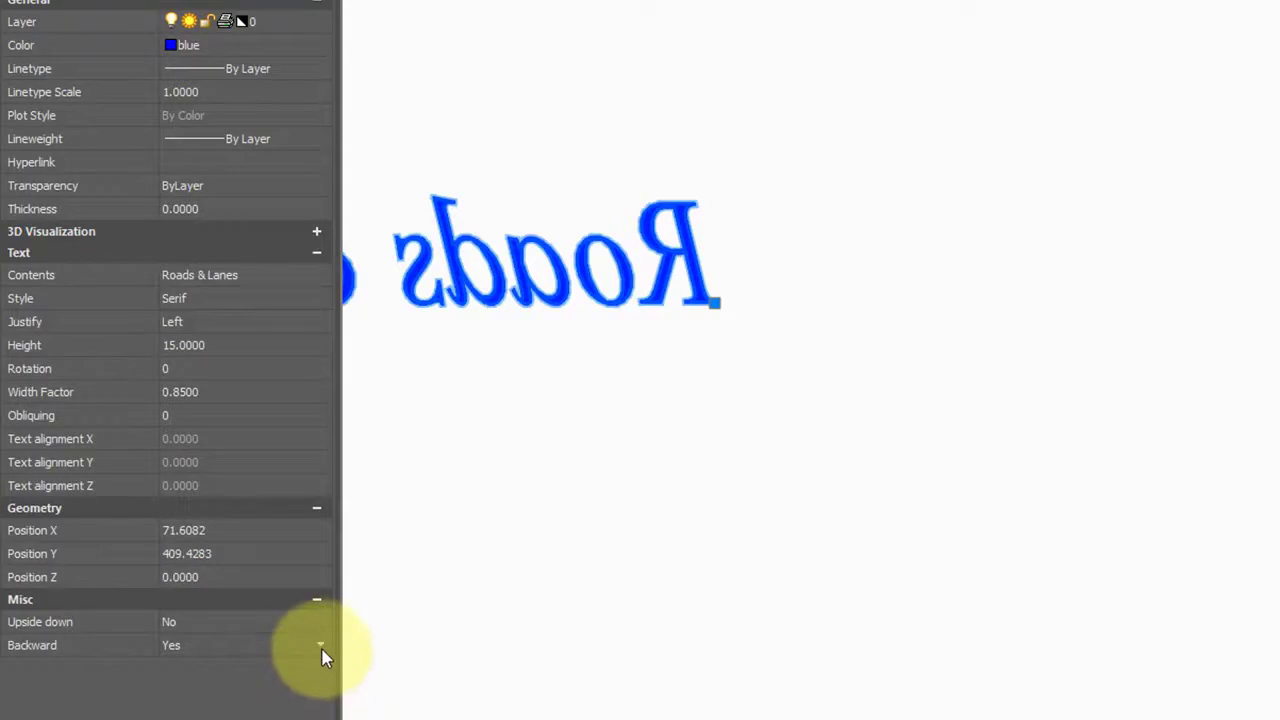
click(322, 650)
click(321, 665)
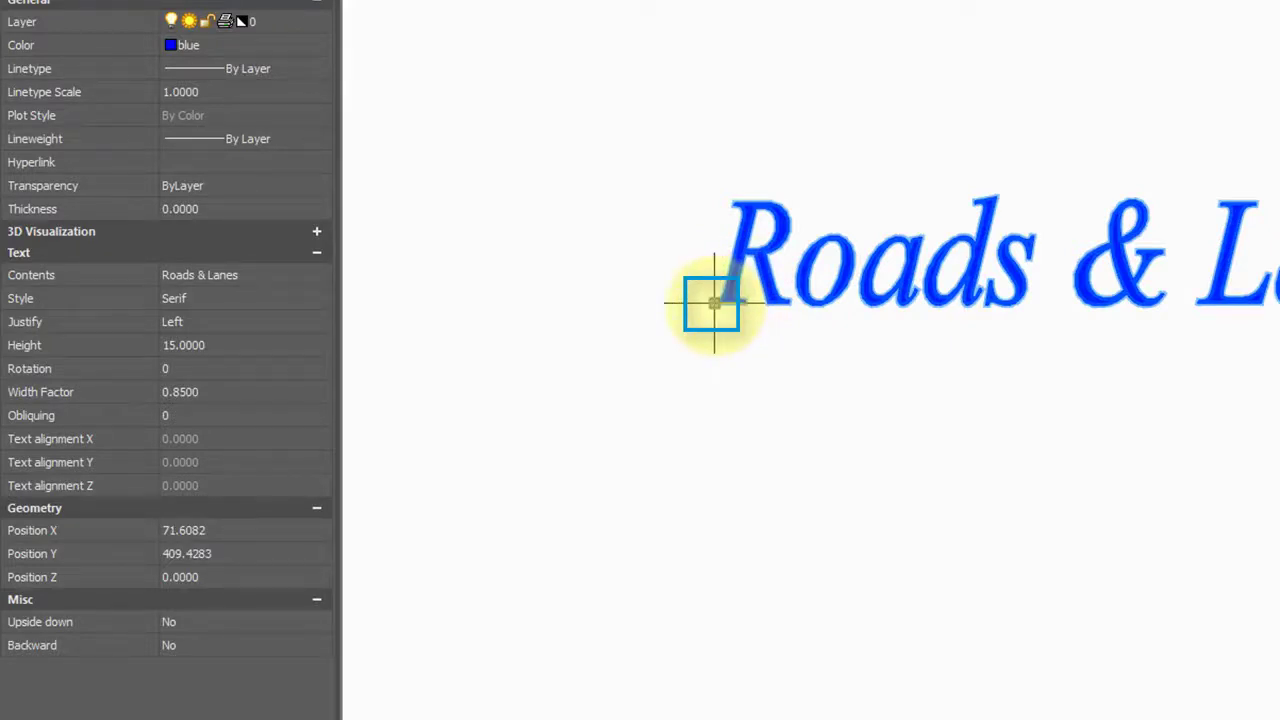
click(327, 646)
click(320, 682)
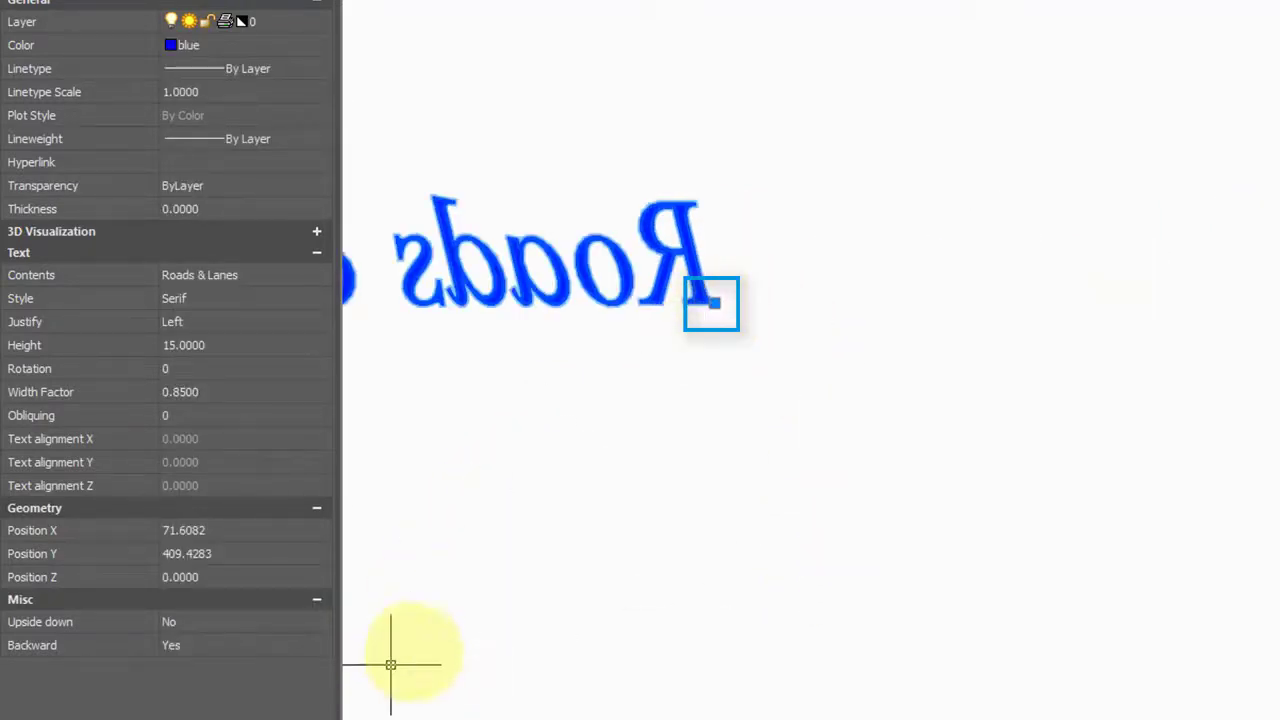
key(ctrl+z)
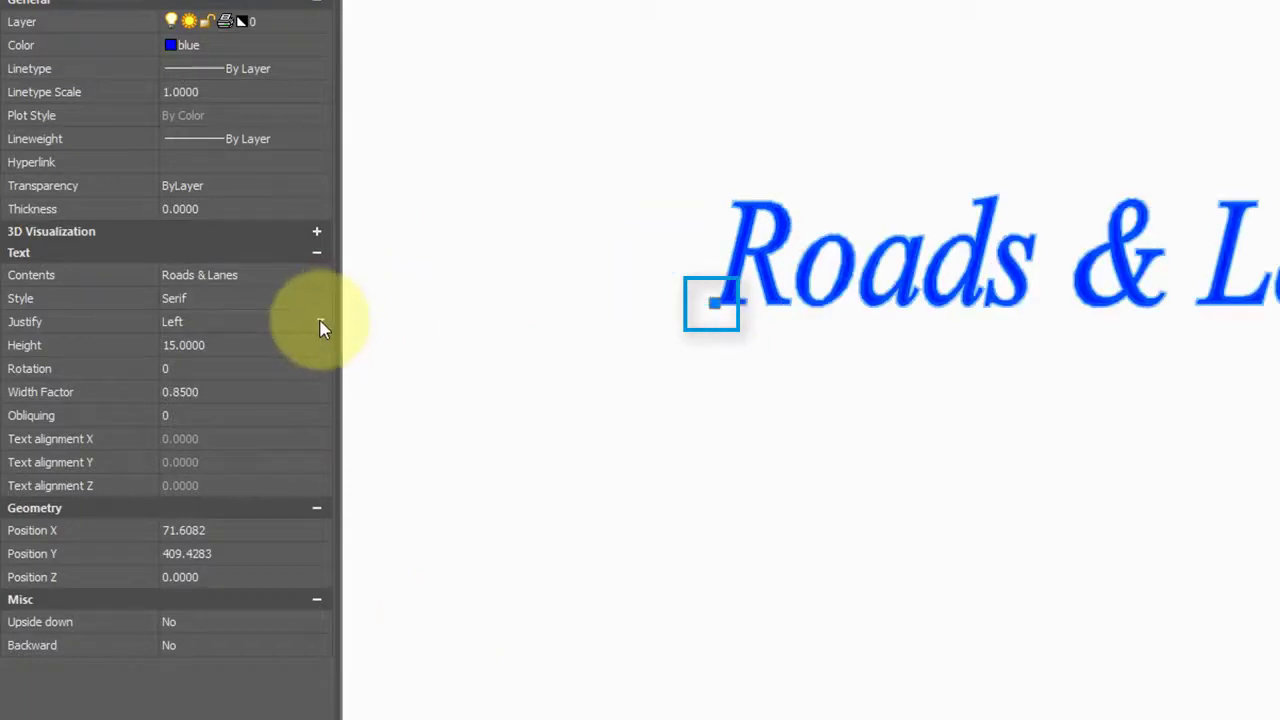
Step: Try Right, then Center justification on the title before reopening the Justify list
click(320, 323)
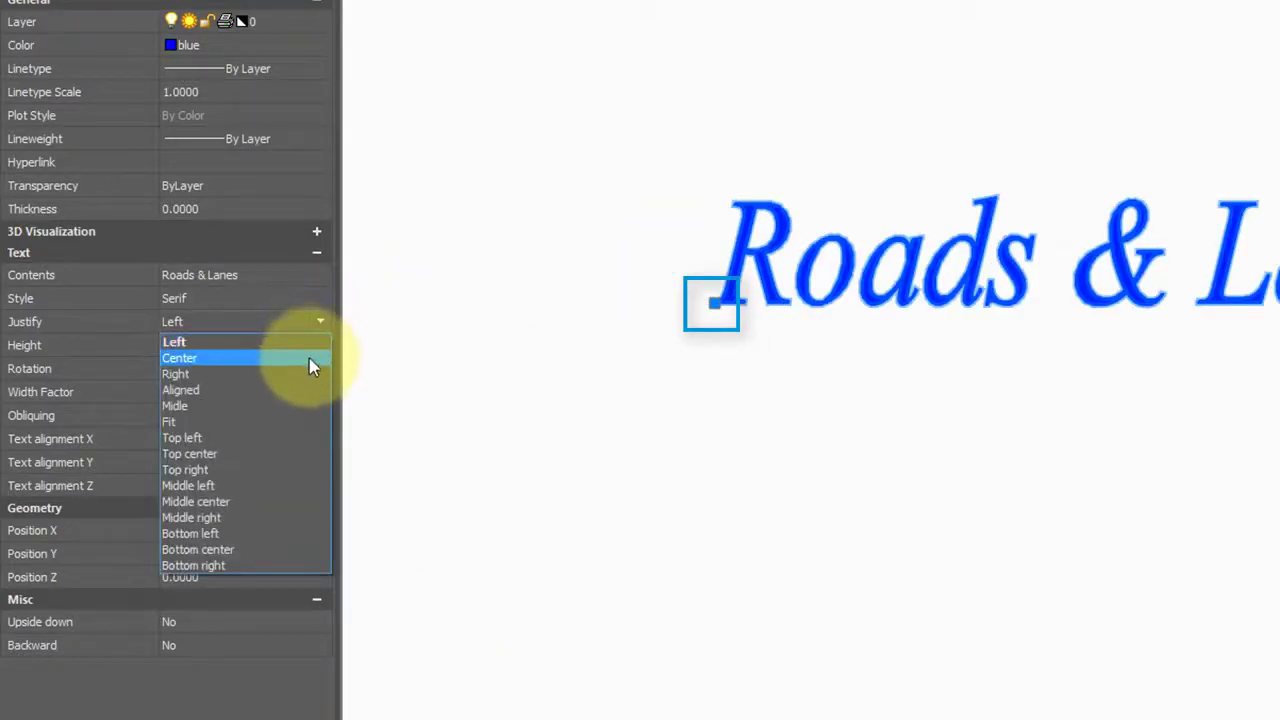
click(308, 370)
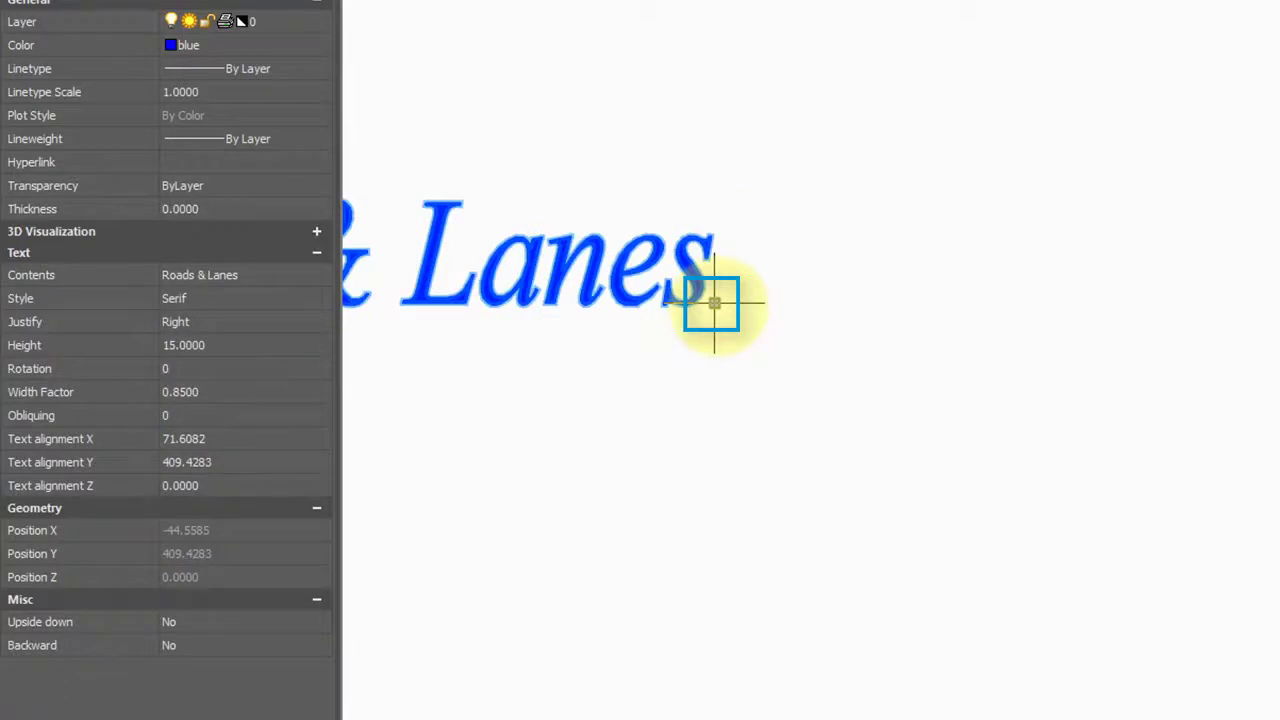
middle_drag(762, 378, 634, 386)
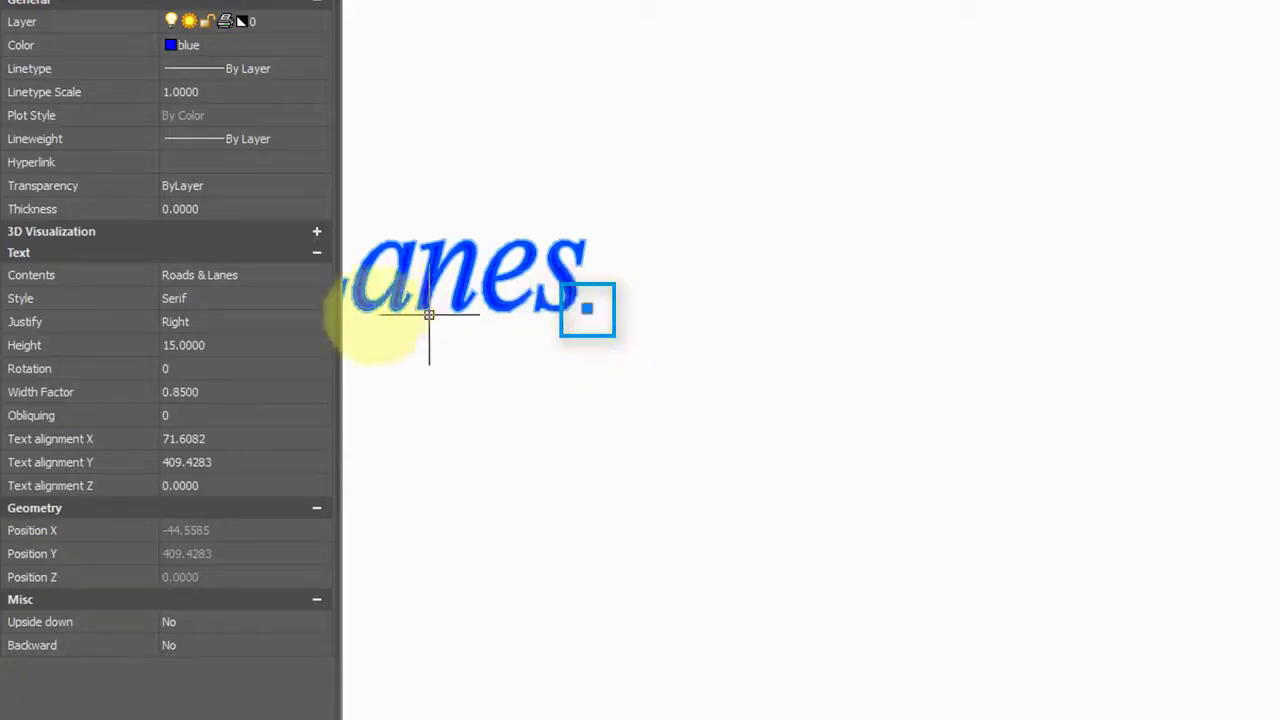
click(321, 322)
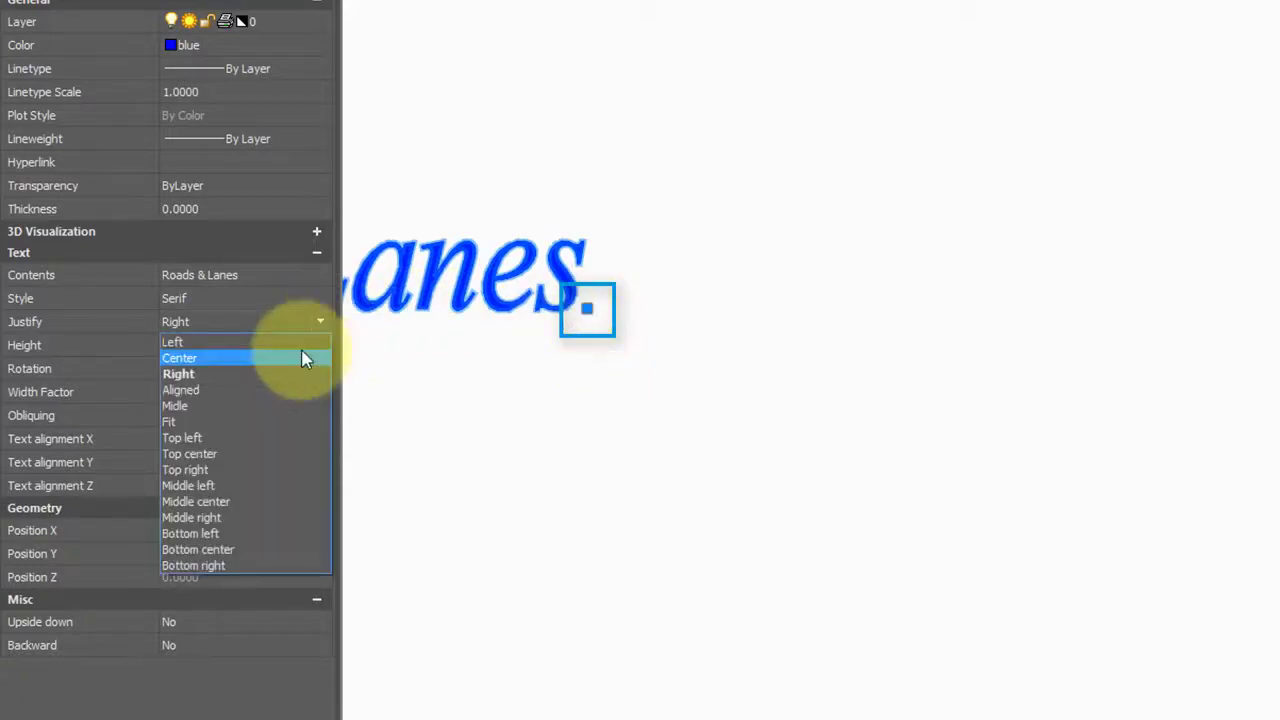
click(305, 358)
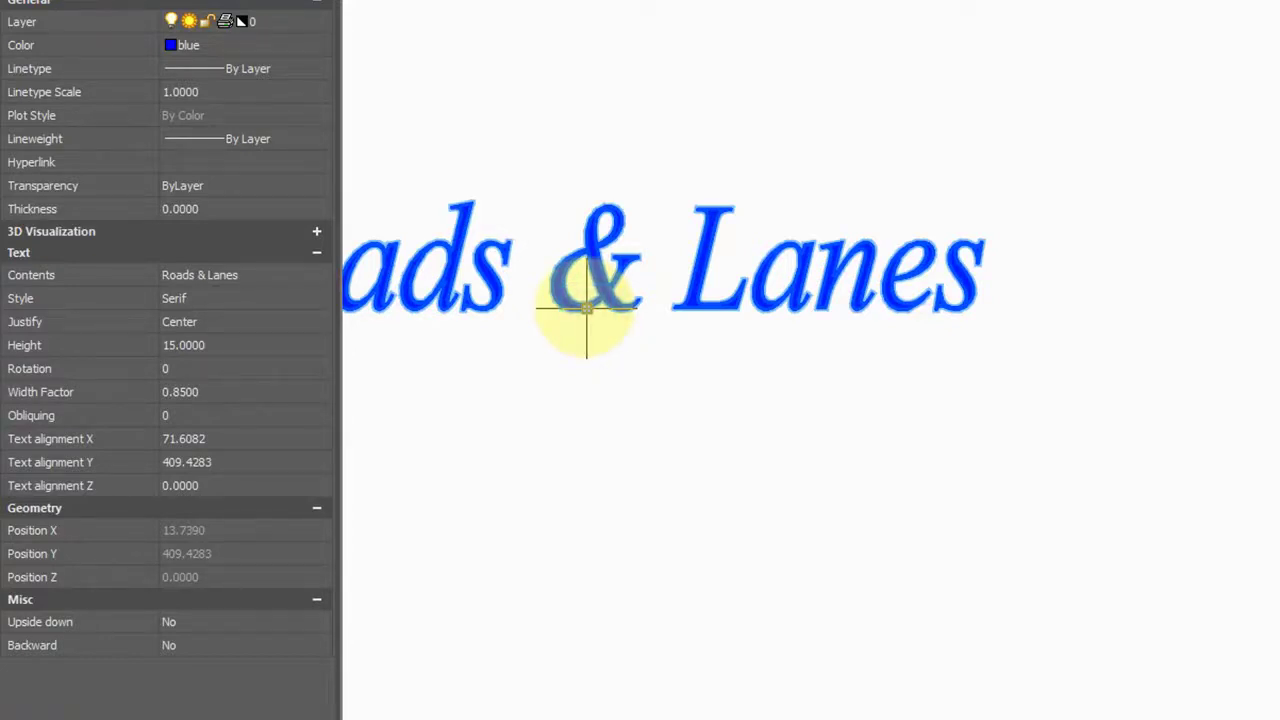
click(327, 324)
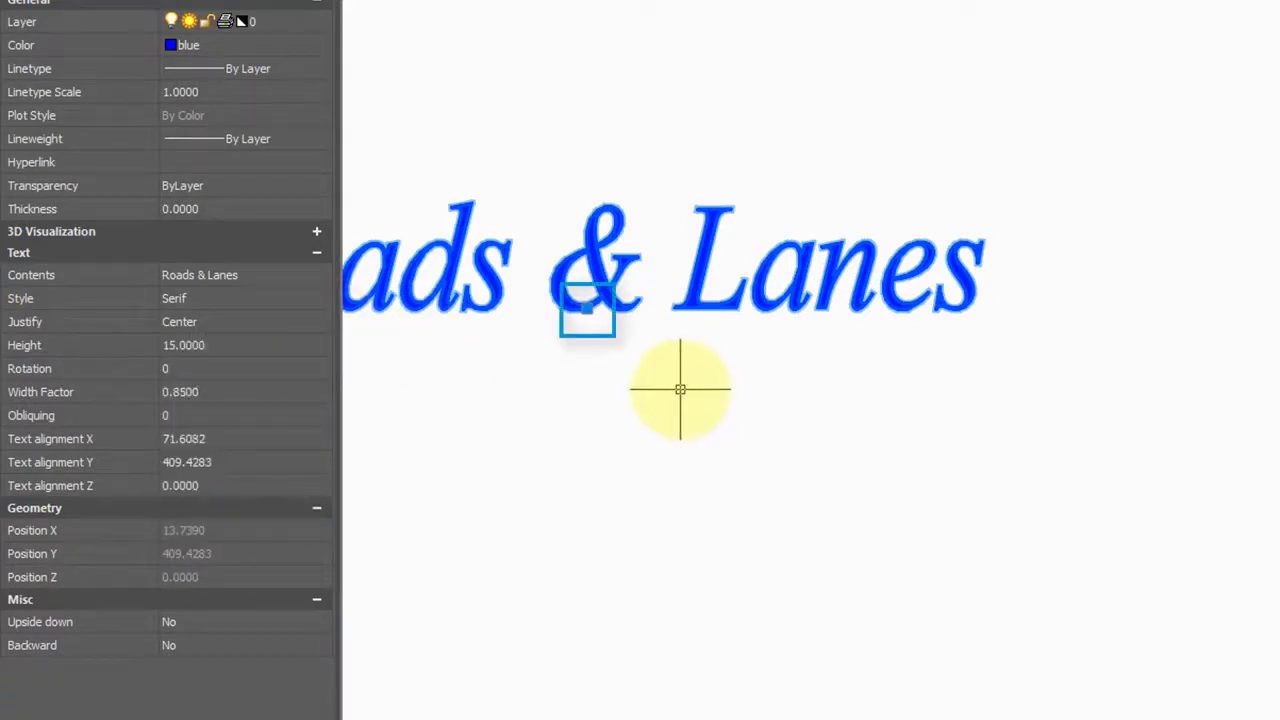
click(321, 324)
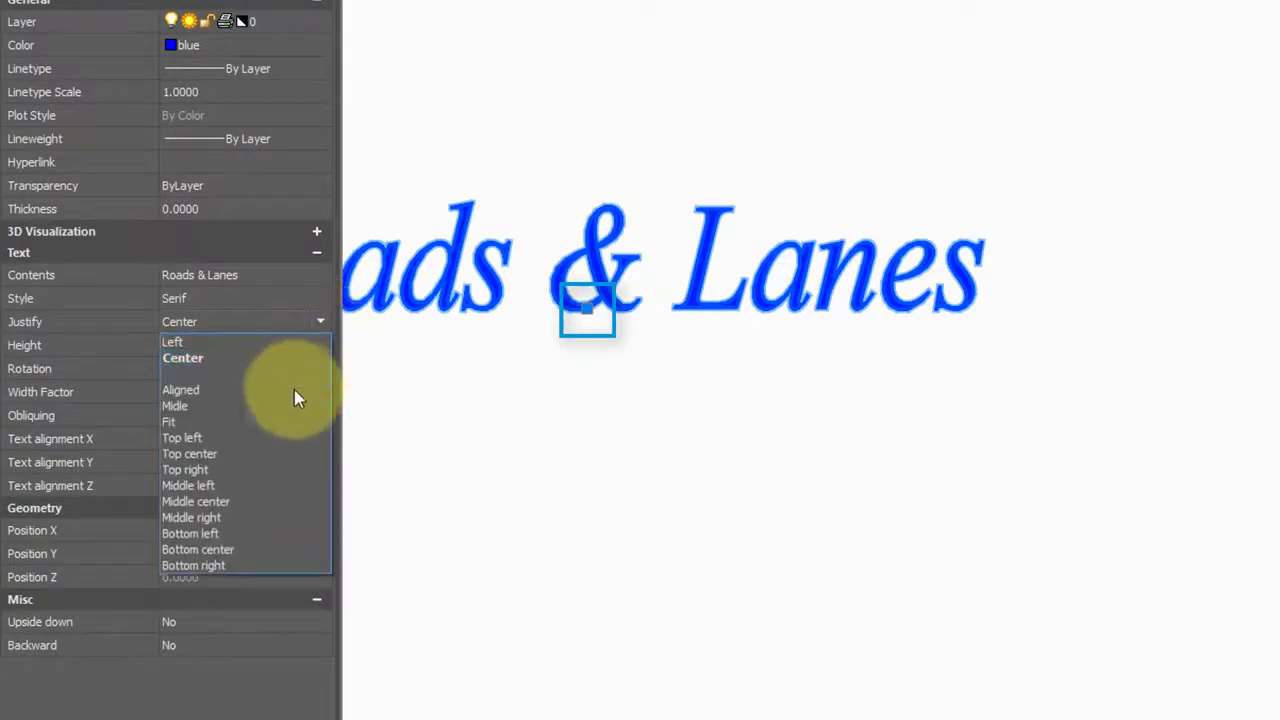